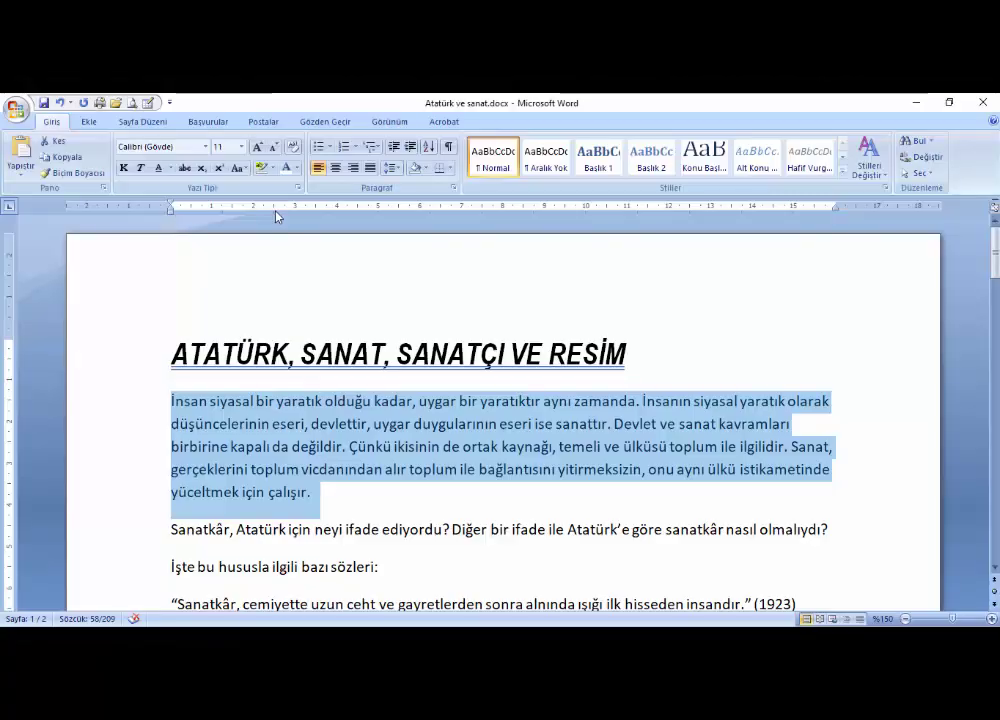
Step: Select the title line 'ATATÜRK, SANAT, SANATÇI VE RESİM' and highlight it in Yellow
{"action": "left_click_drag", "start_coordinate": [628, 355], "coordinate": [170, 355]}
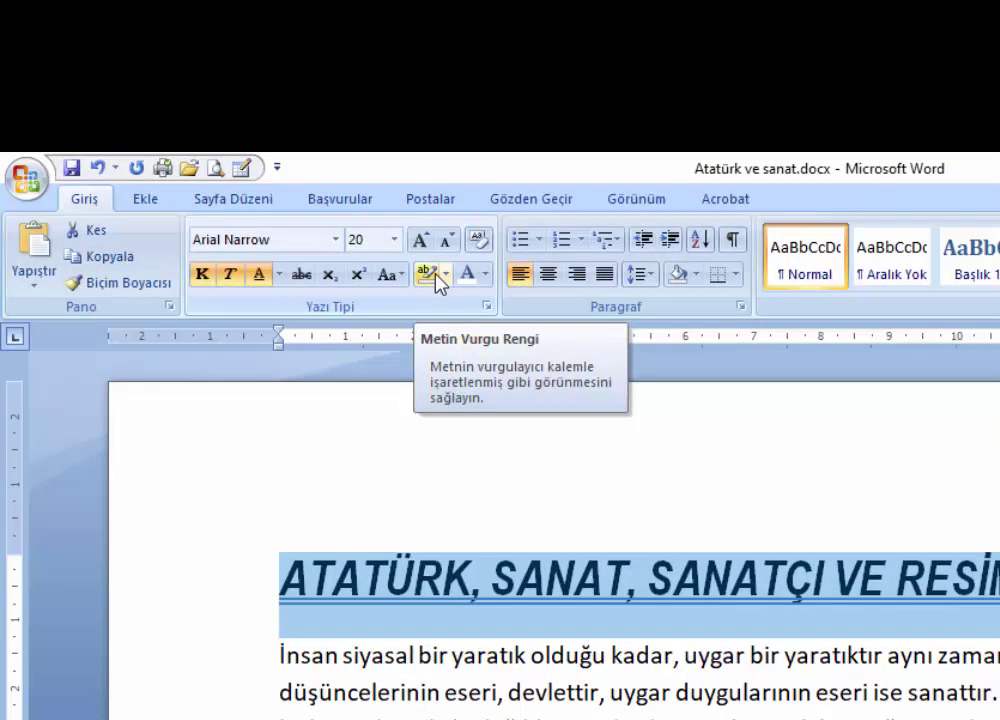
{"action": "left_click", "coordinate": [450, 279]}
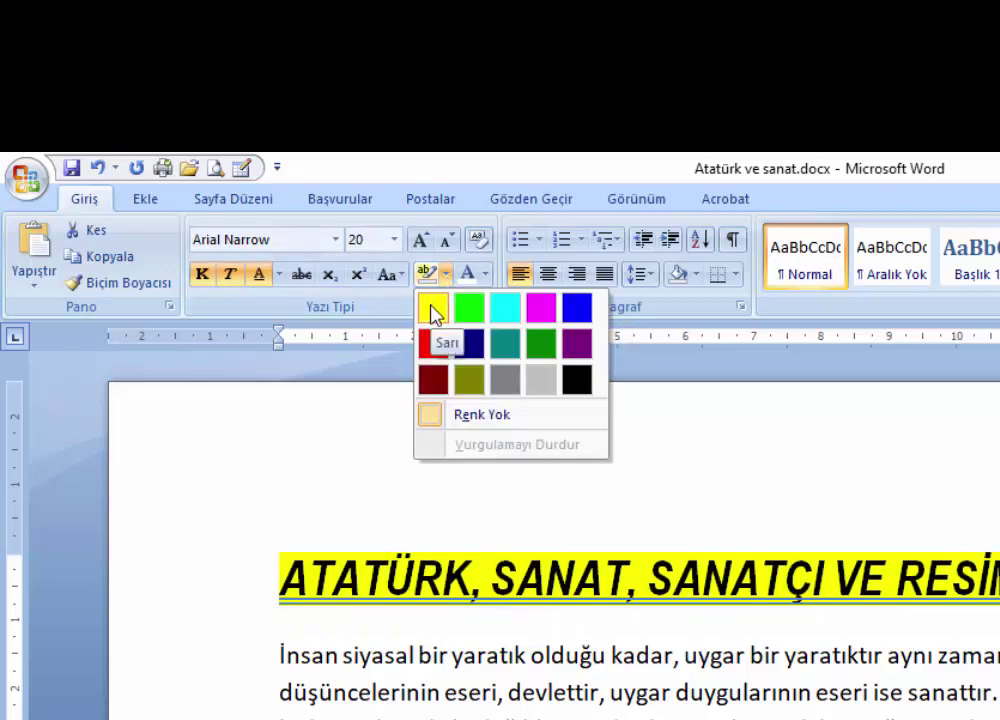
{"action": "left_click", "coordinate": [433, 313]}
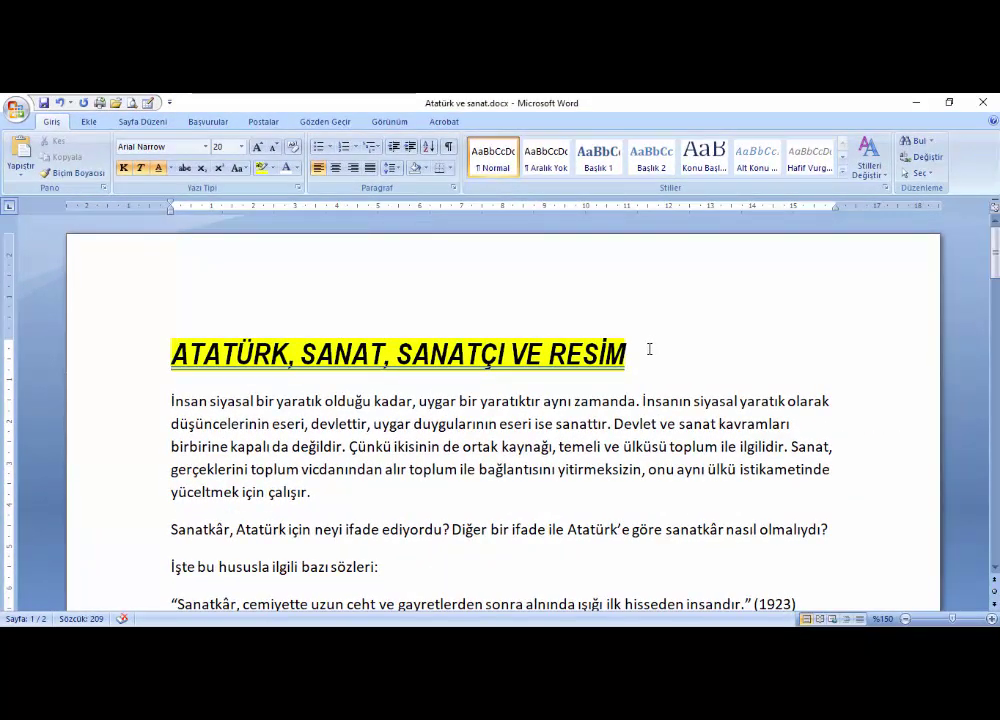
Step: Reselect the title and give its letters a dark teal-blue font colour
{"action": "left_click_drag", "start_coordinate": [627, 354], "coordinate": [172, 355]}
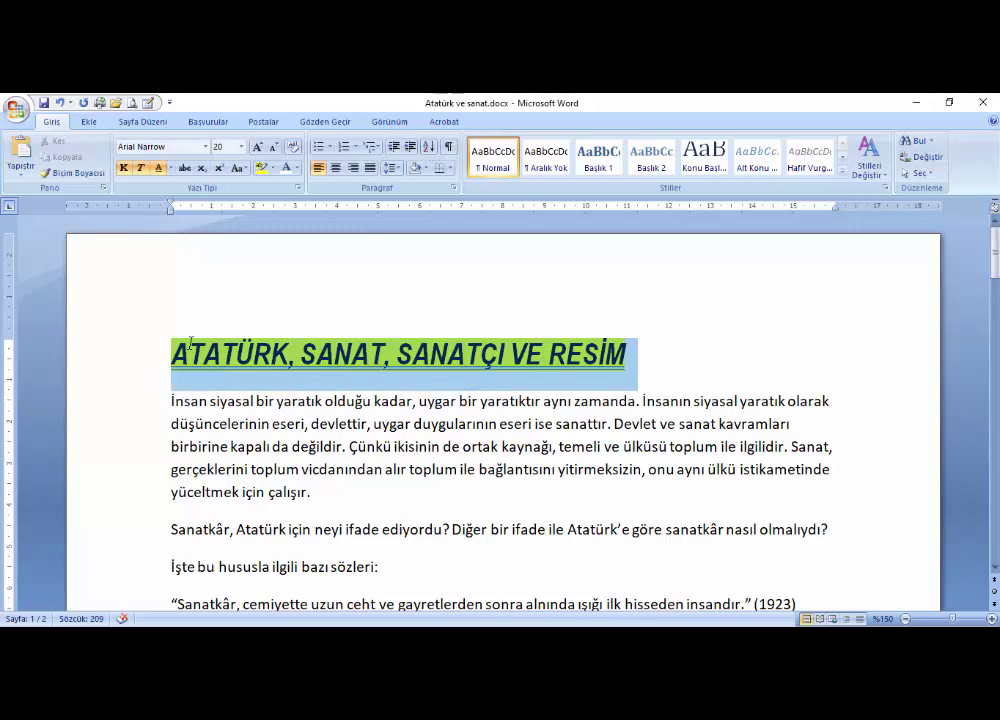
{"action": "left_click", "coordinate": [297, 170]}
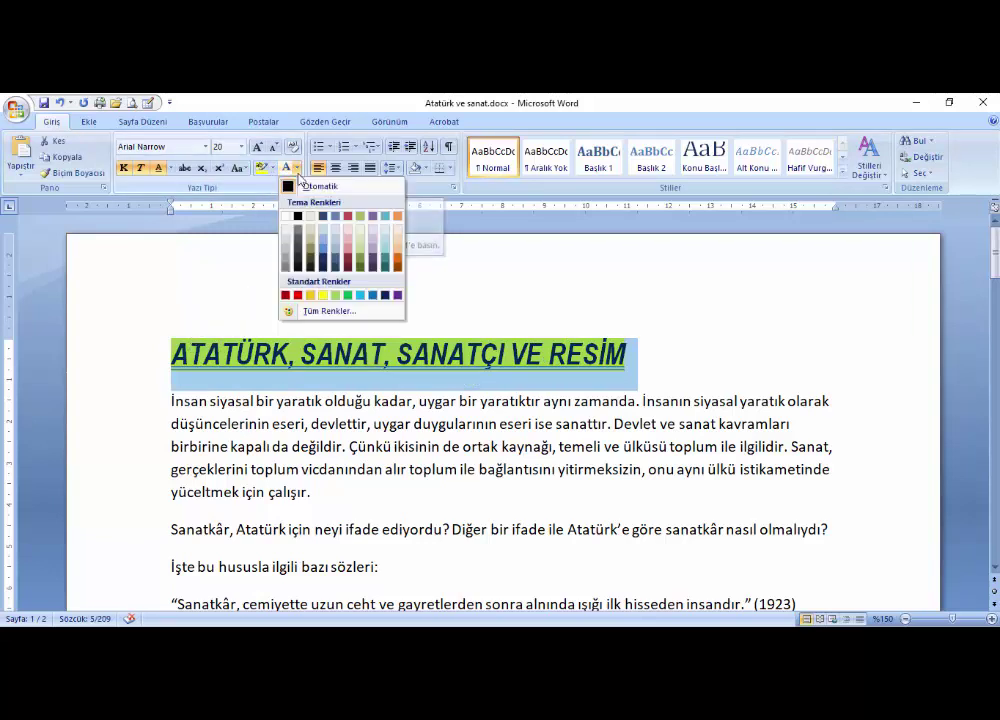
{"action": "left_click", "coordinate": [322, 268]}
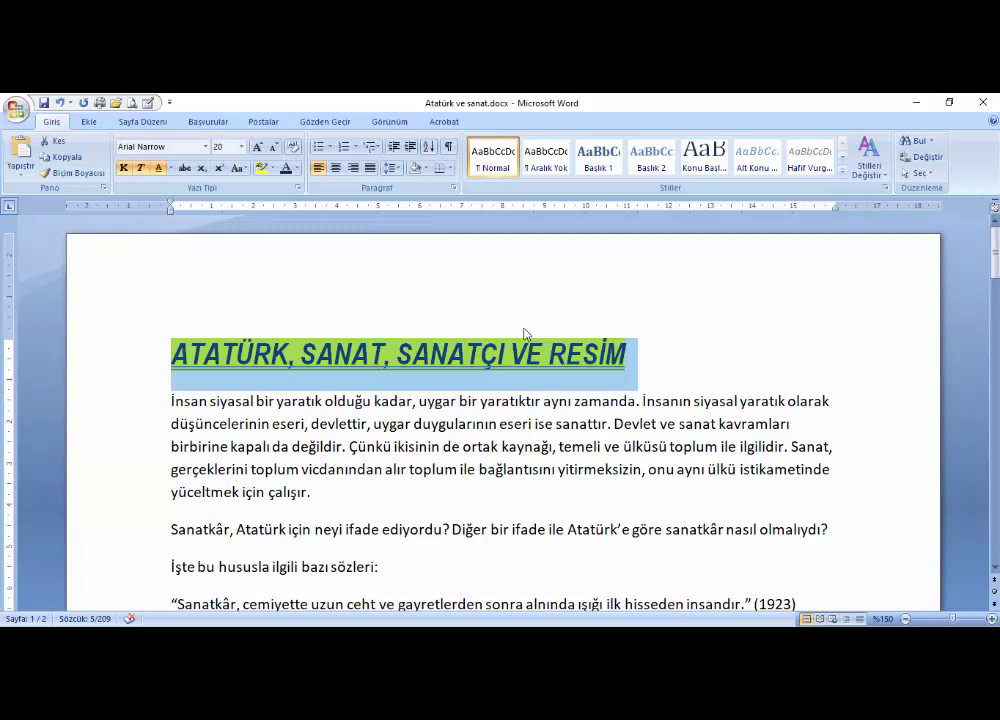
{"action": "scroll", "coordinate": [524, 333], "scroll_direction": "down", "scroll_amount": 1}
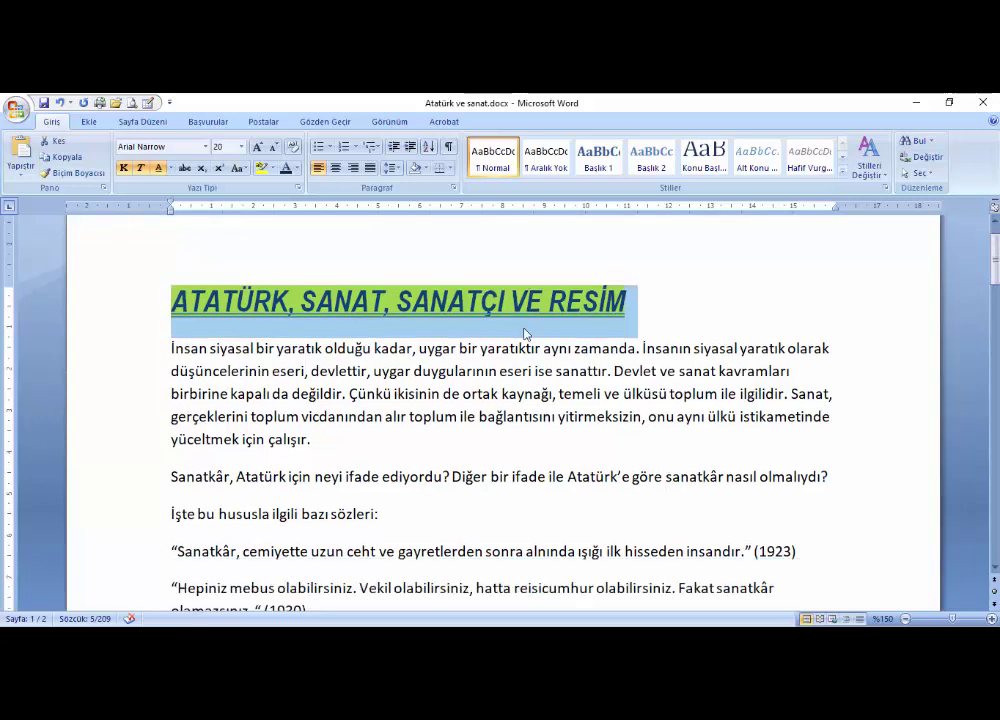
{"action": "scroll", "coordinate": [524, 336], "scroll_direction": "down", "scroll_amount": 1}
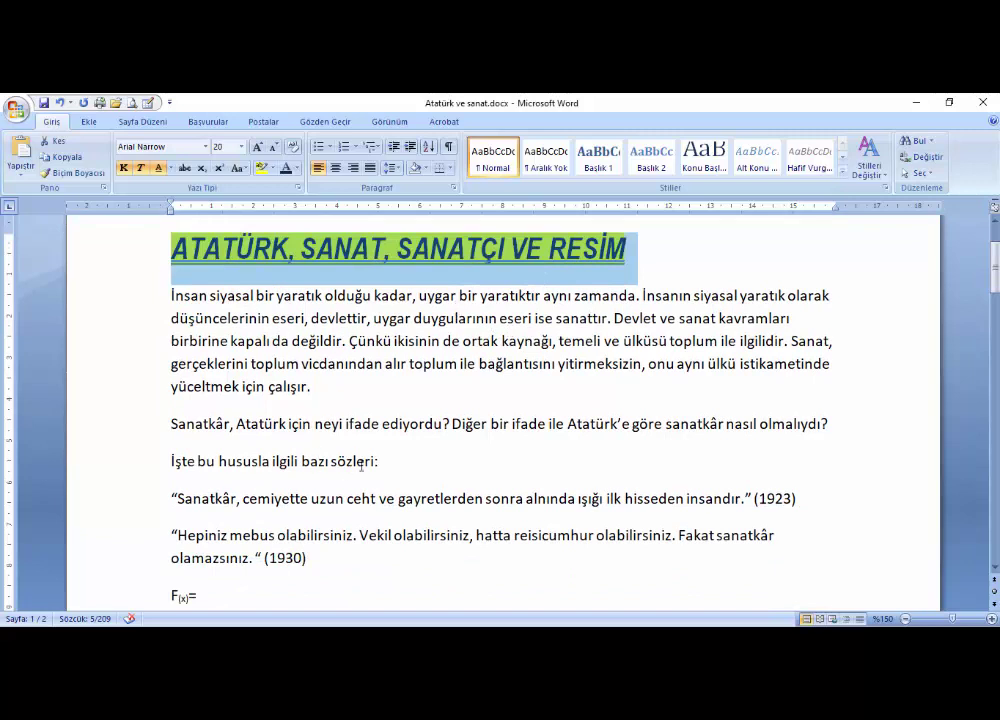
{"action": "left_click_drag", "start_coordinate": [390, 461], "coordinate": [133, 470]}
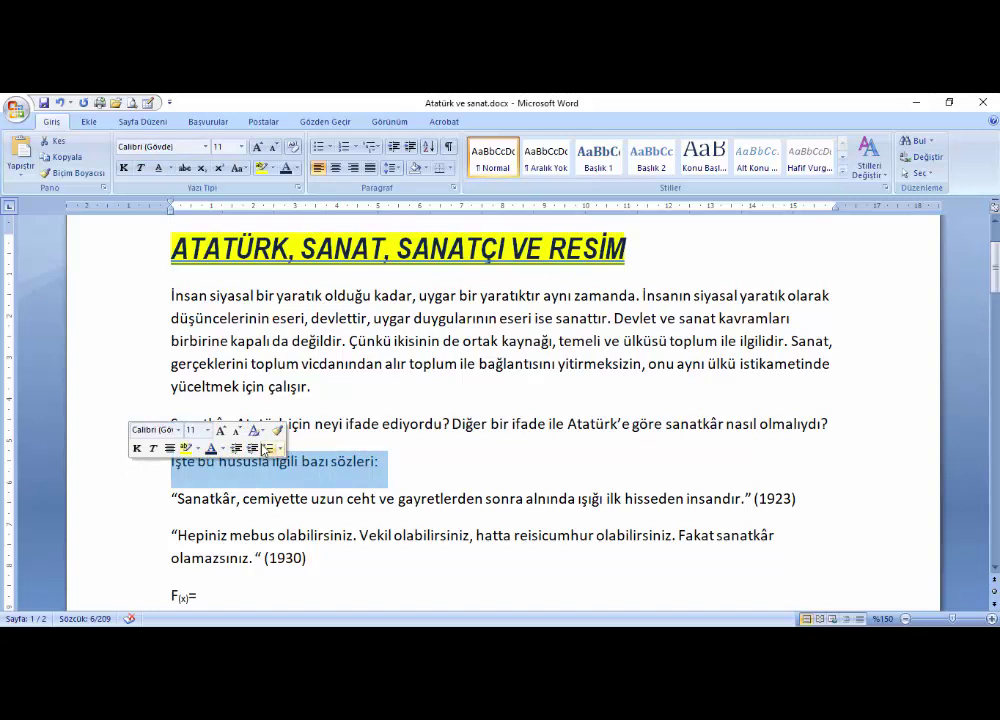
{"action": "left_click_drag", "start_coordinate": [641, 259], "coordinate": [187, 251]}
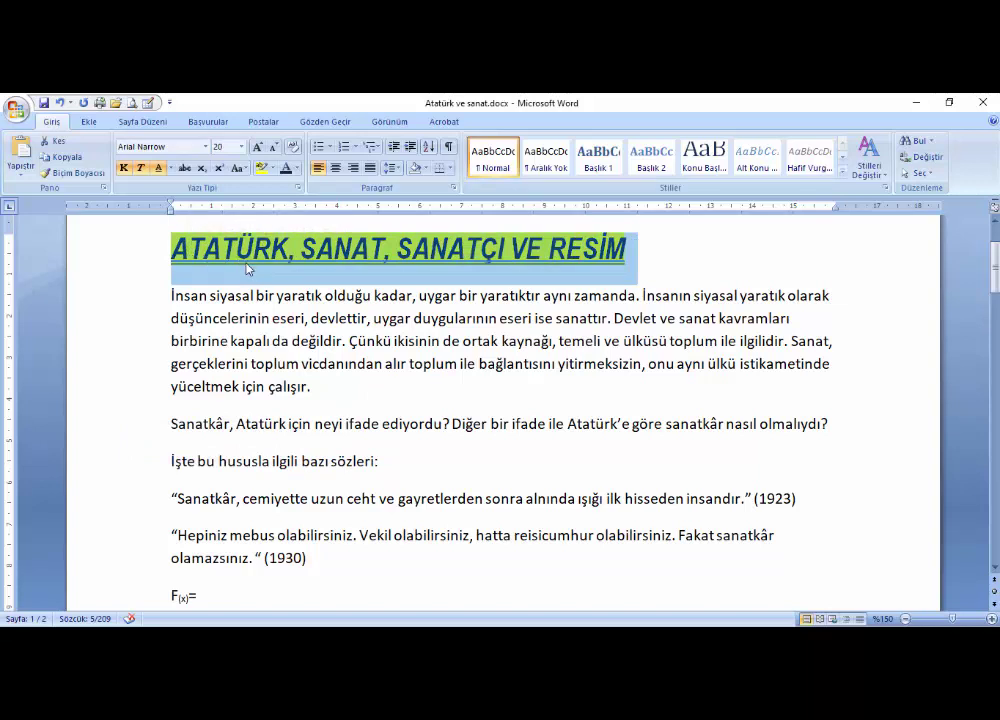
{"action": "left_click", "coordinate": [72, 173]}
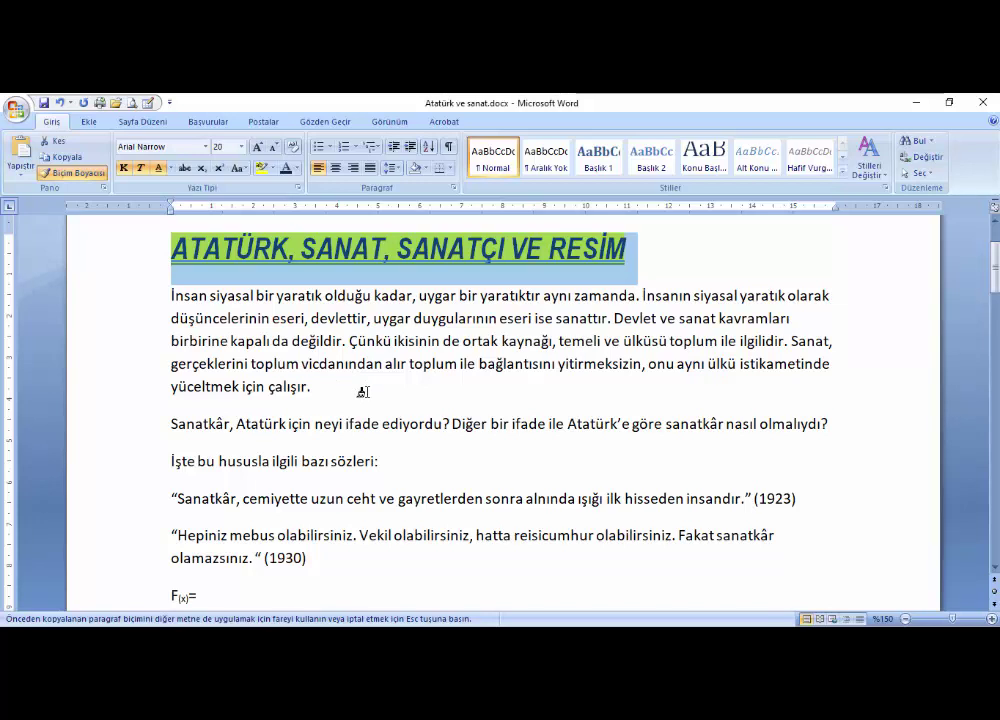
{"action": "left_click_drag", "start_coordinate": [380, 462], "coordinate": [153, 458]}
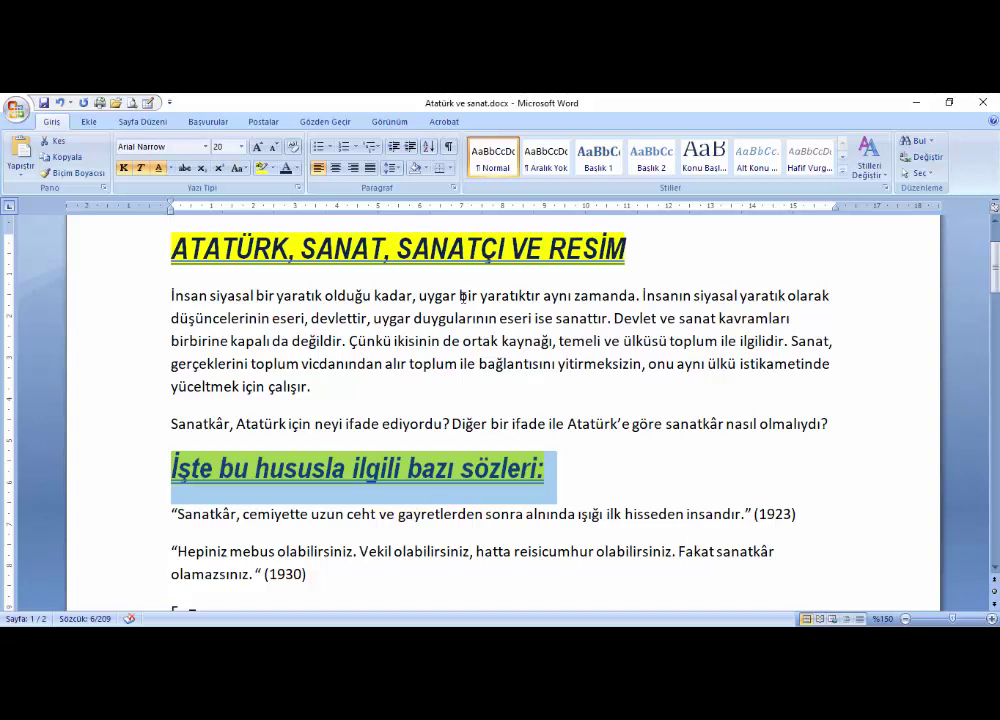
{"action": "key", "text": "ctrl+z"}
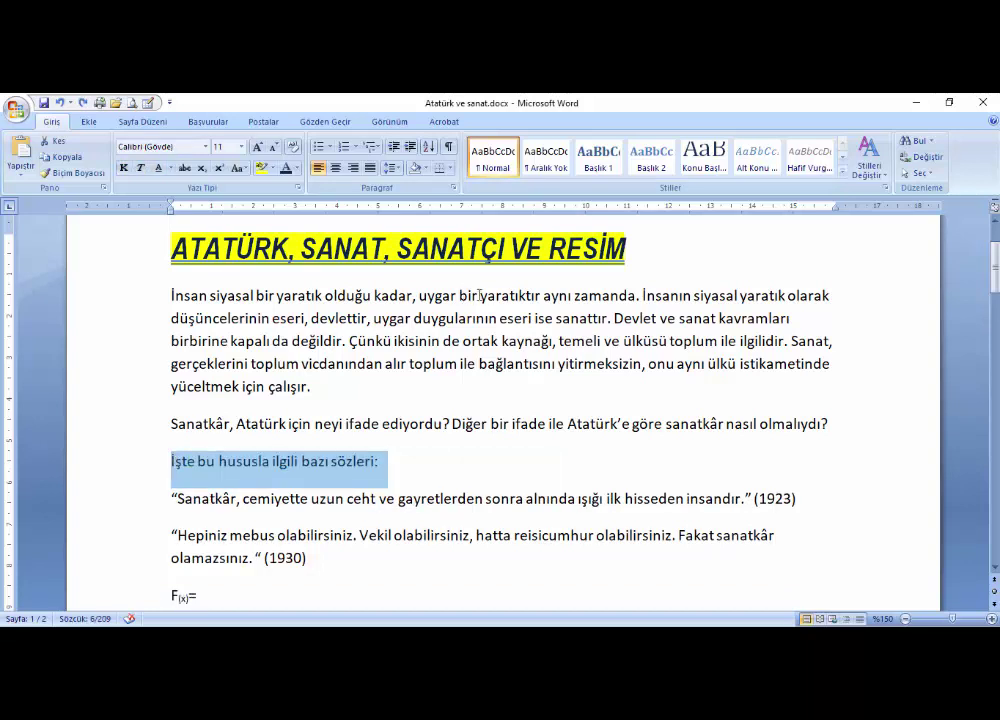
{"action": "key", "text": "ctrl+y"}
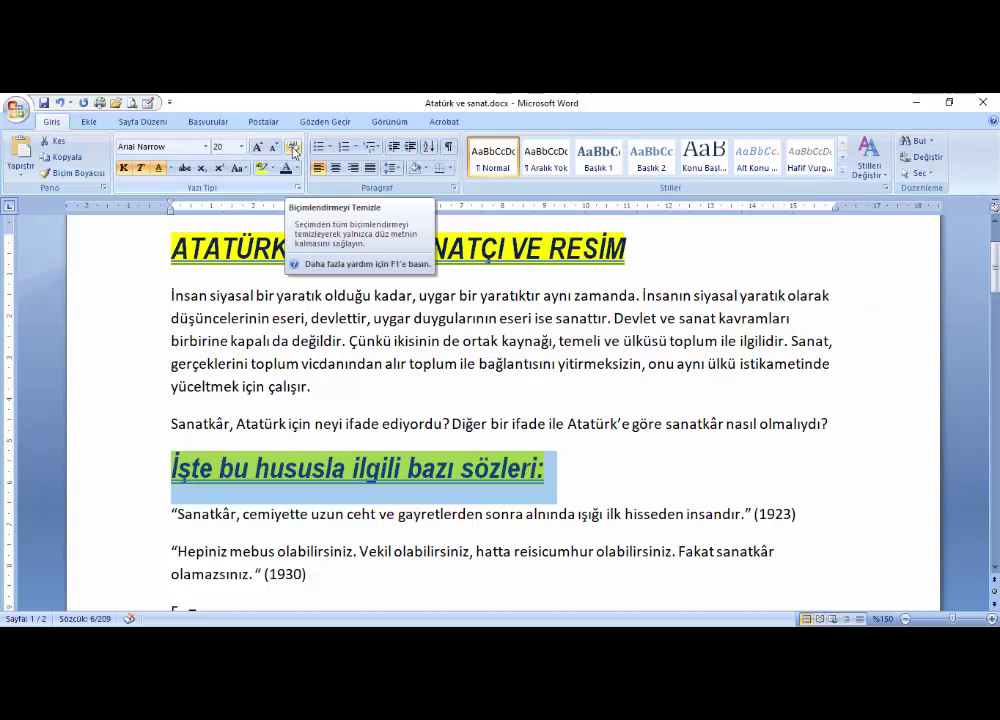
{"action": "left_click", "coordinate": [293, 148]}
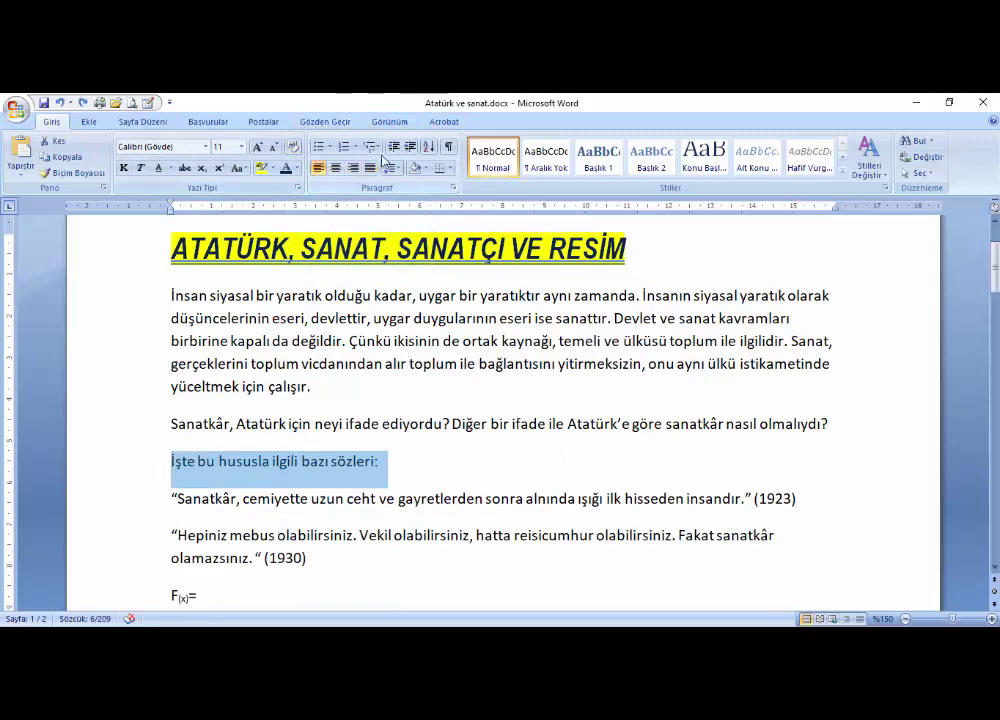
{"action": "left_click", "coordinate": [368, 248]}
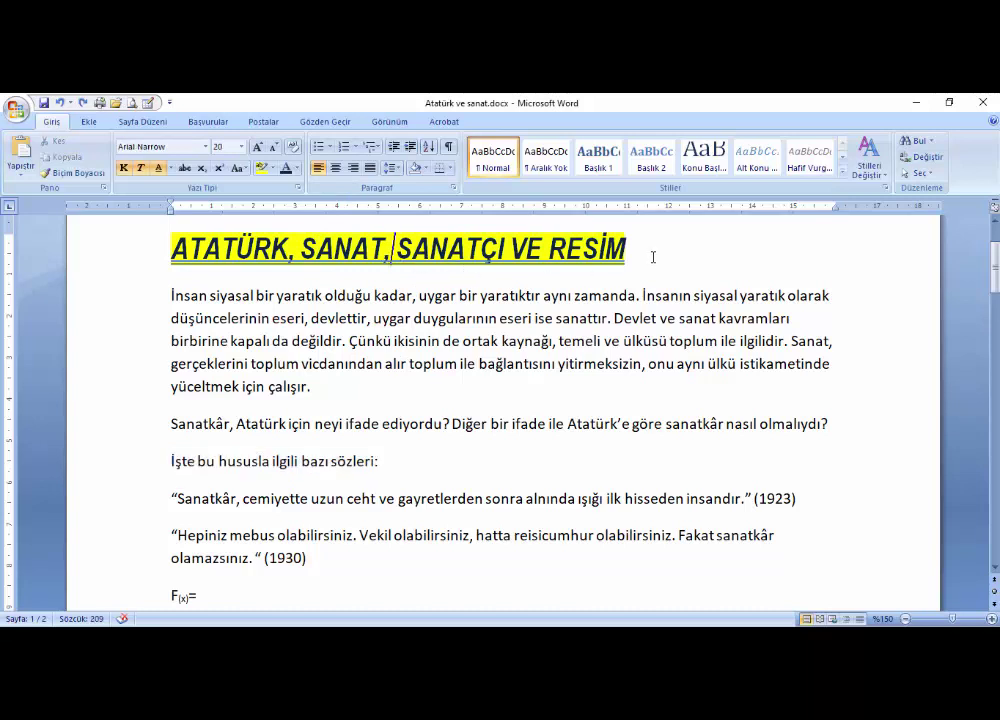
{"action": "left_click_drag", "start_coordinate": [640, 252], "coordinate": [193, 246]}
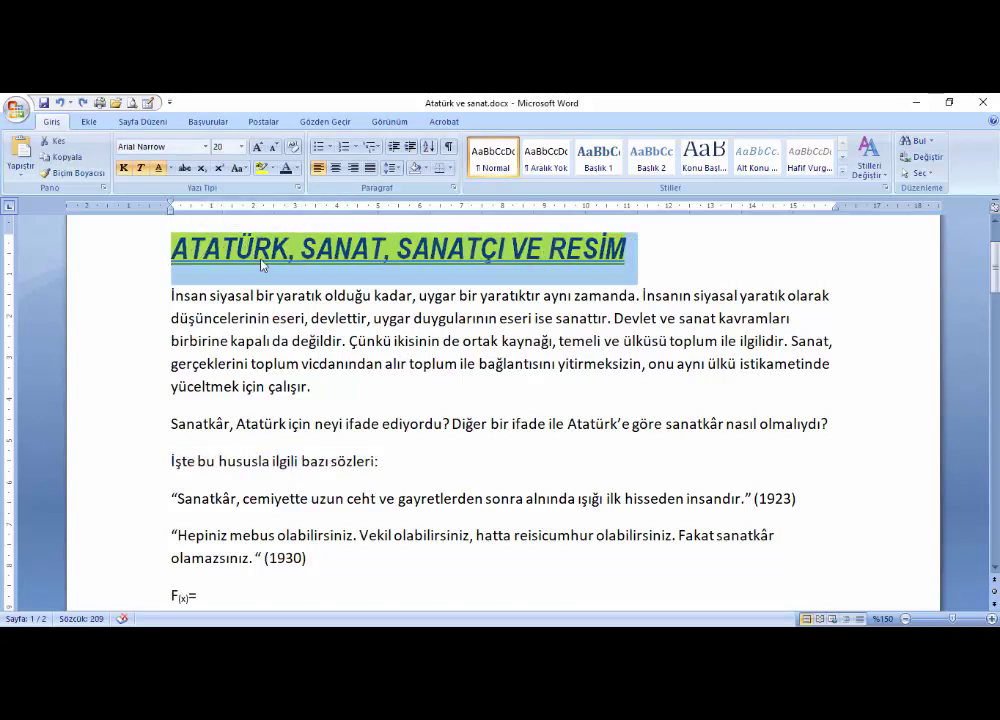
{"action": "scroll", "coordinate": [193, 246], "scroll_direction": "down", "scroll_amount": 1}
{"action": "scroll", "coordinate": [301, 306], "scroll_direction": "up", "scroll_amount": 3}
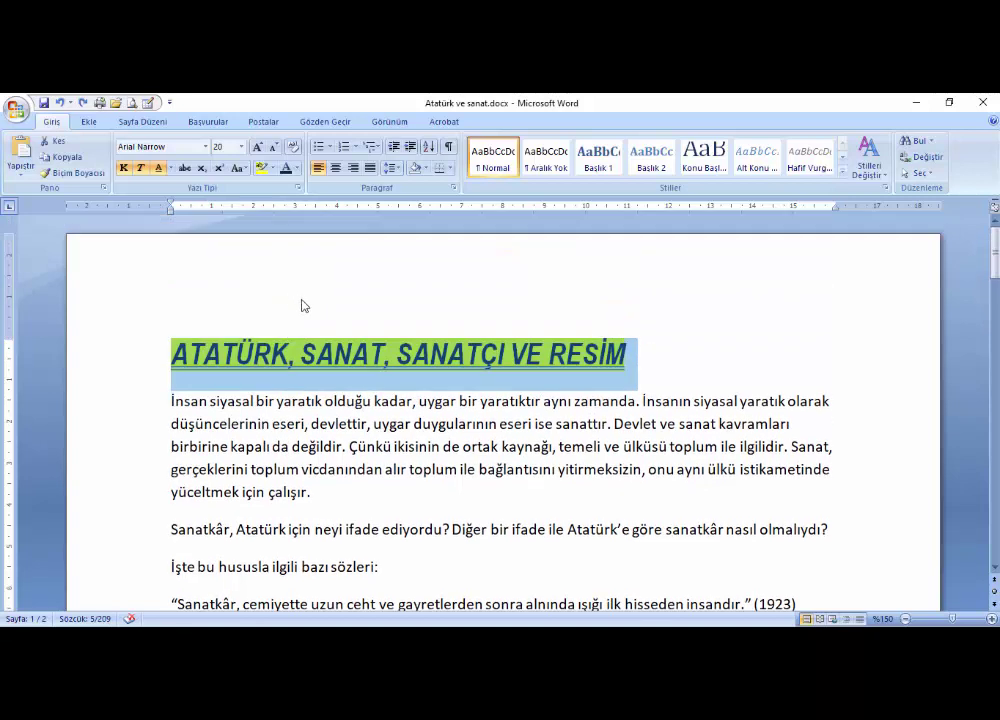
{"action": "left_click", "coordinate": [171, 362]}
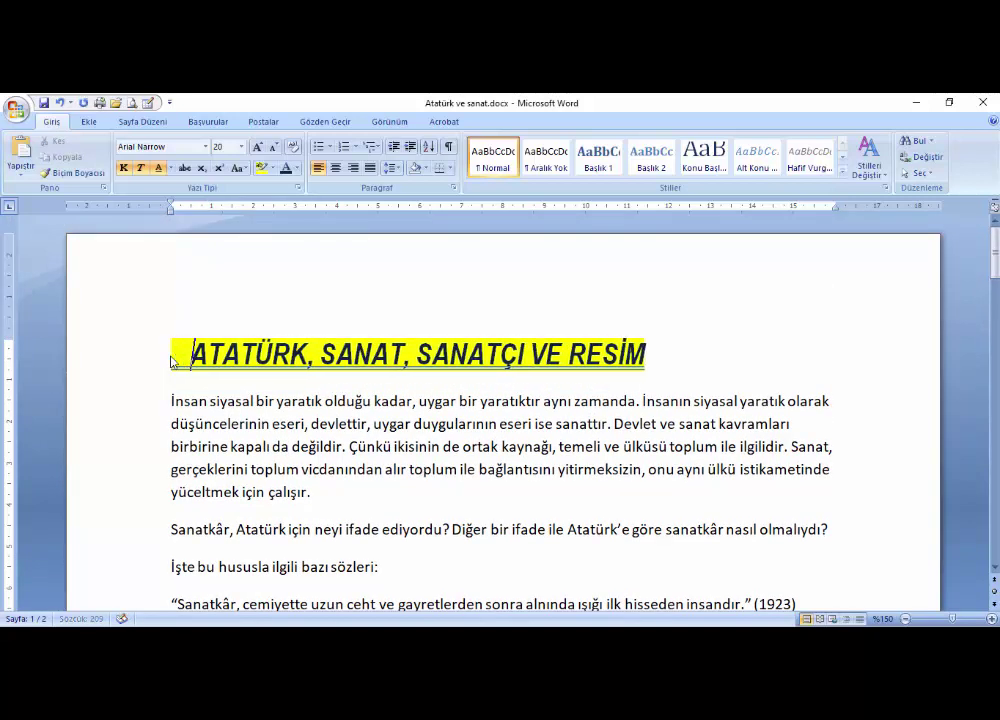
{"action": "key", "text": "BackSpace"}
{"action": "key", "text": "BackSpace"}
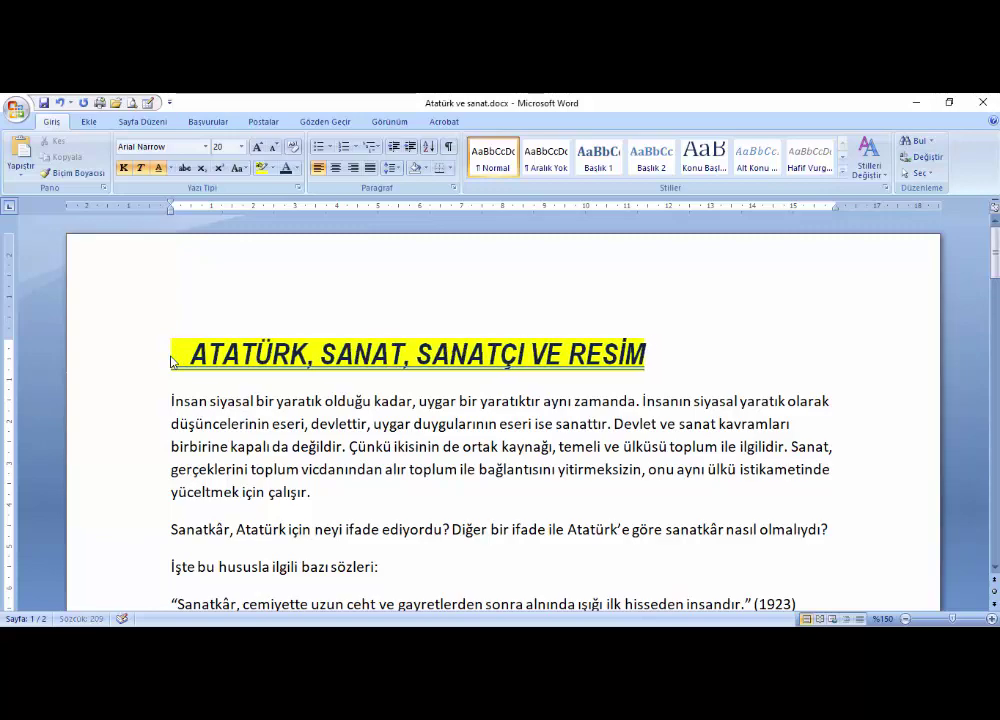
{"action": "key", "text": "BackSpace"}
{"action": "key", "text": "BackSpace"}
{"action": "key", "text": "BackSpace"}
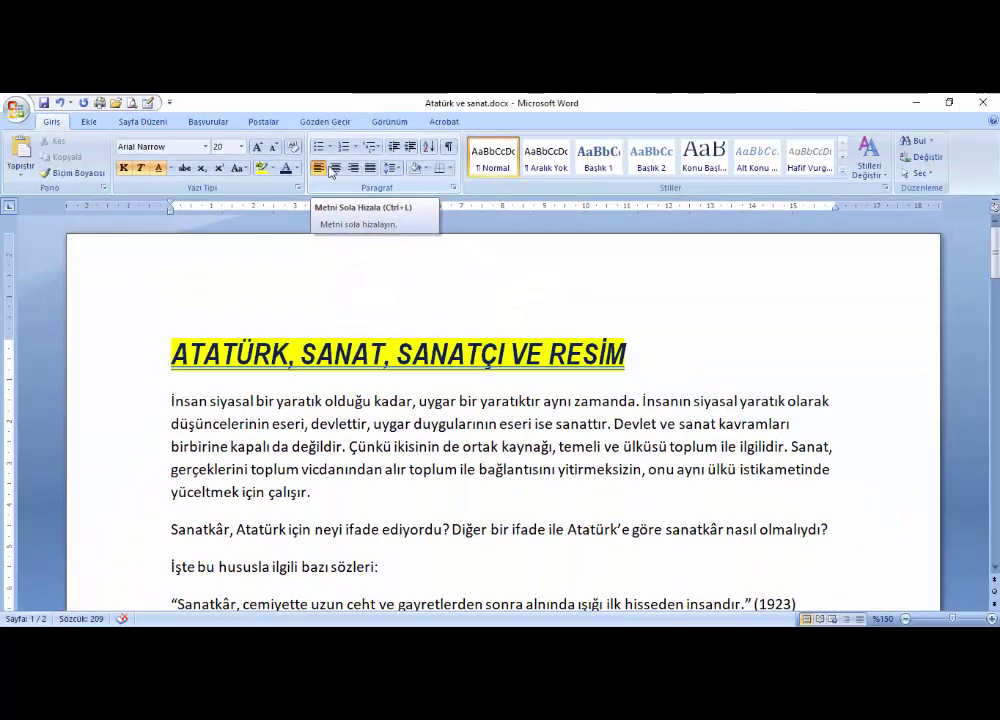
Step: Centre the title after trying right and left alignment, then select the first body paragraph
{"action": "left_click", "coordinate": [331, 169]}
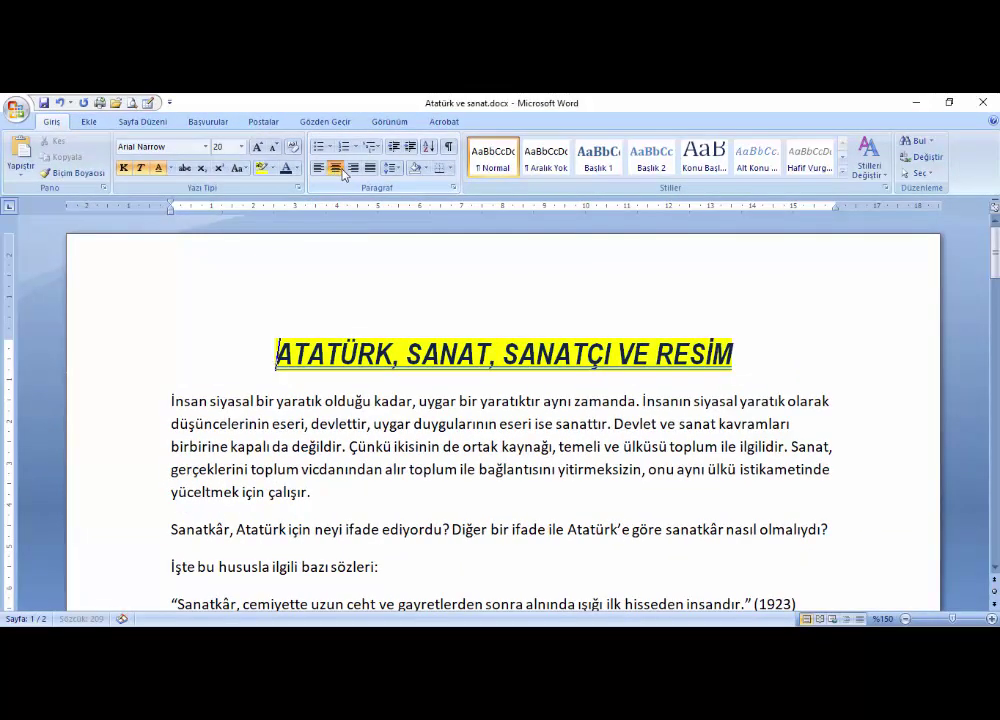
{"action": "left_click", "coordinate": [353, 169]}
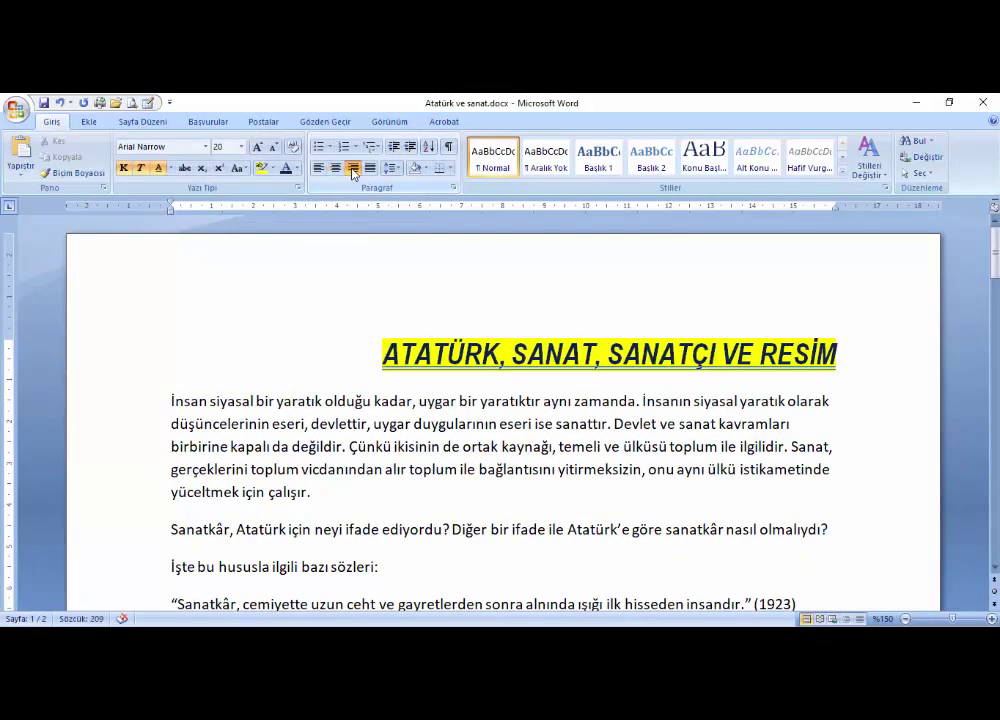
{"action": "left_click", "coordinate": [318, 169]}
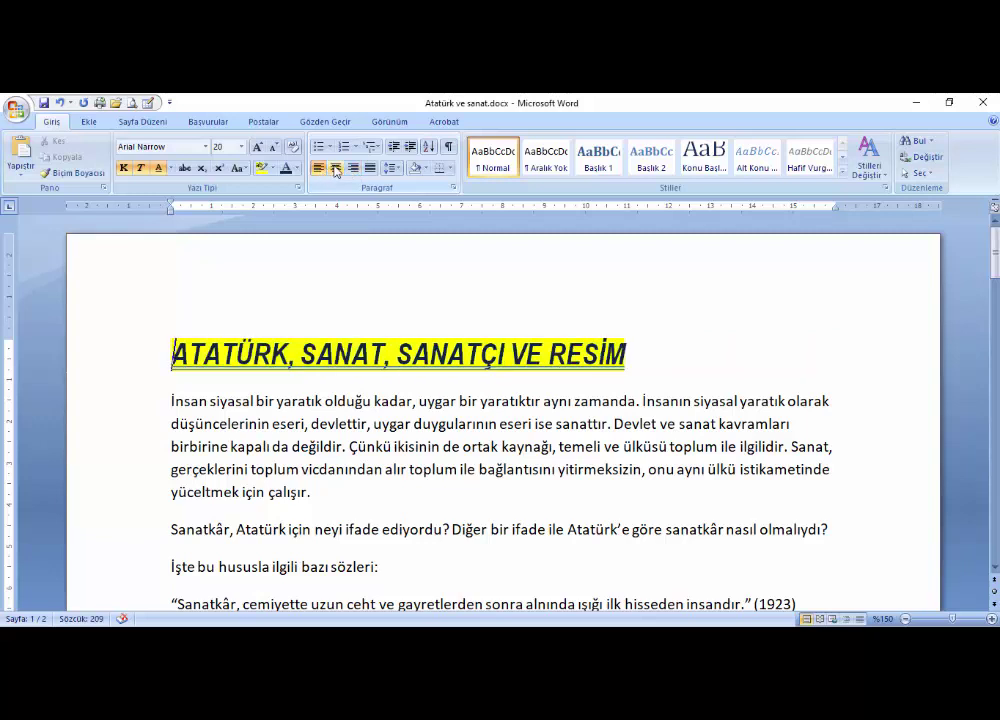
{"action": "left_click", "coordinate": [336, 169]}
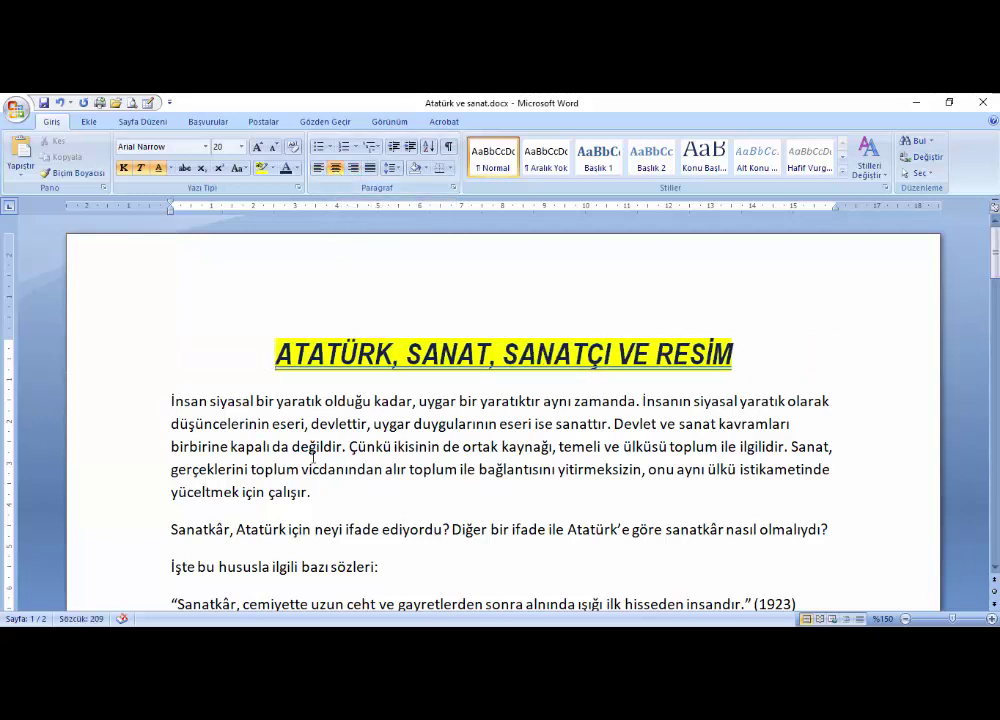
{"action": "scroll", "coordinate": [322, 438], "scroll_direction": "down", "scroll_amount": 1}
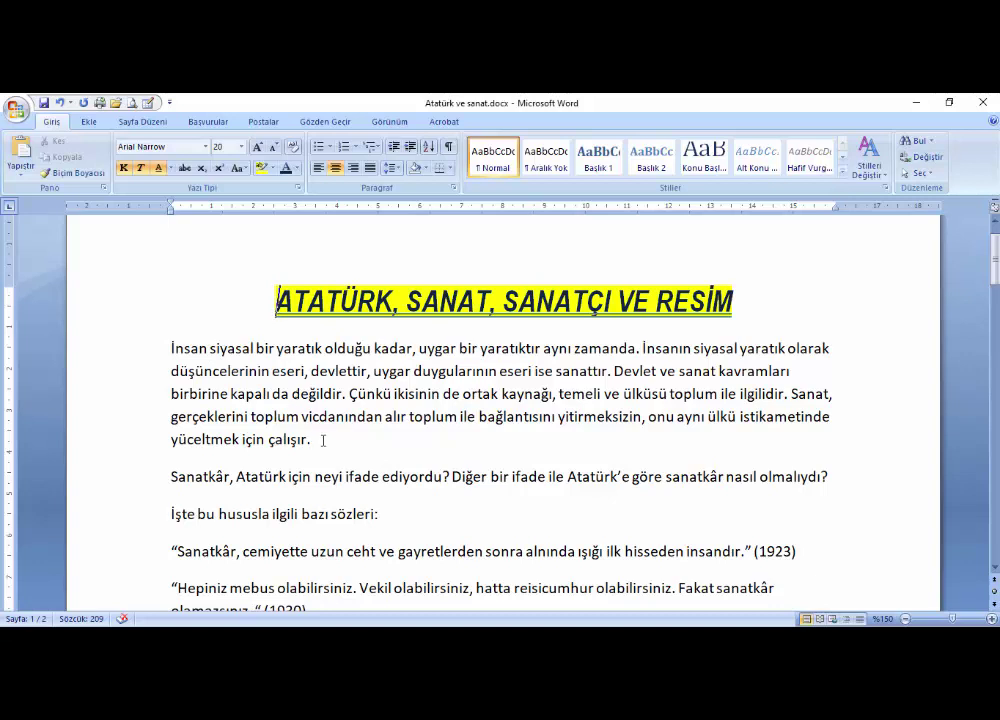
{"action": "mouse_move", "coordinate": [350, 441]}
{"action": "left_mouse_down"}
{"action": "mouse_move", "coordinate": [193, 391]}
{"action": "mouse_move", "coordinate": [171, 352]}
{"action": "left_mouse_up"}
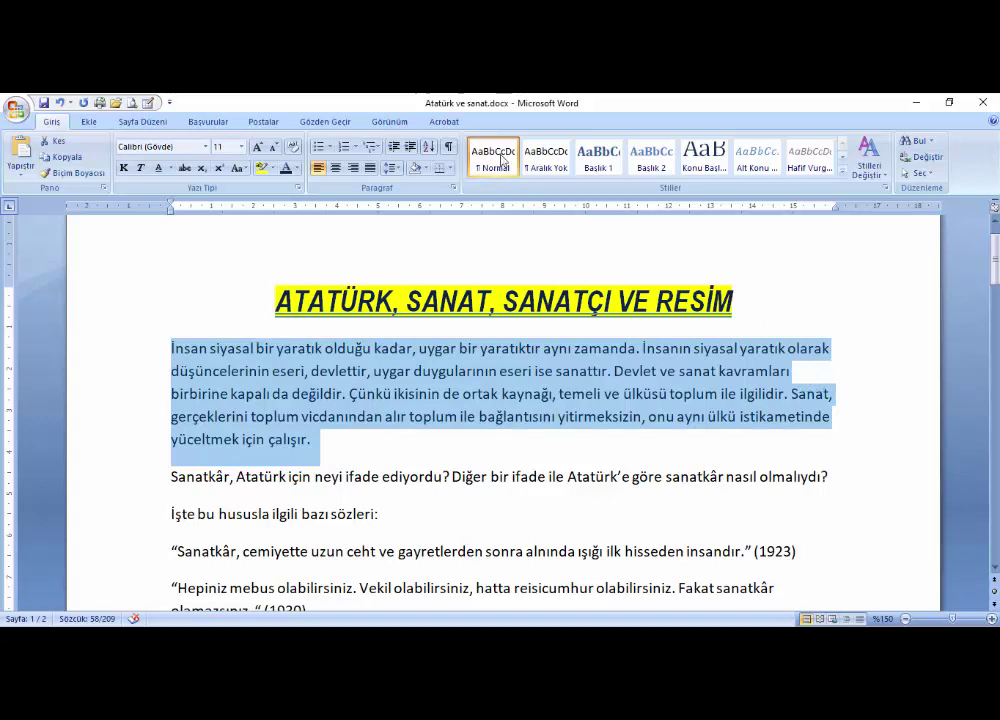
Step: Justify the opening paragraph after trying right alignment, and put the caret at its start
{"action": "left_click", "coordinate": [336, 168]}
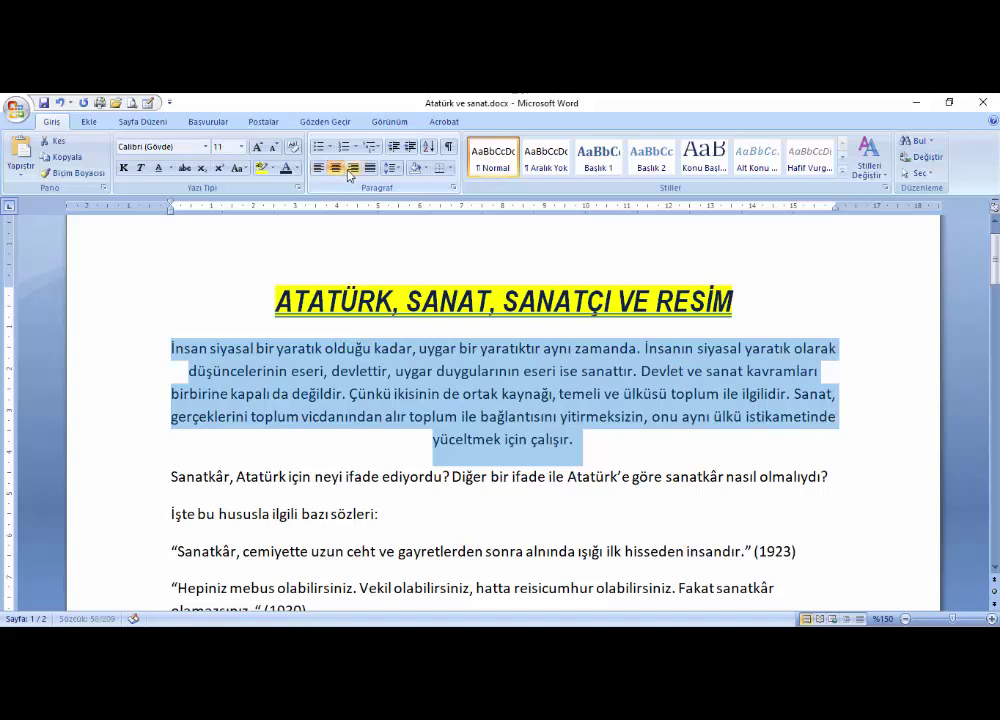
{"action": "left_click", "coordinate": [353, 168]}
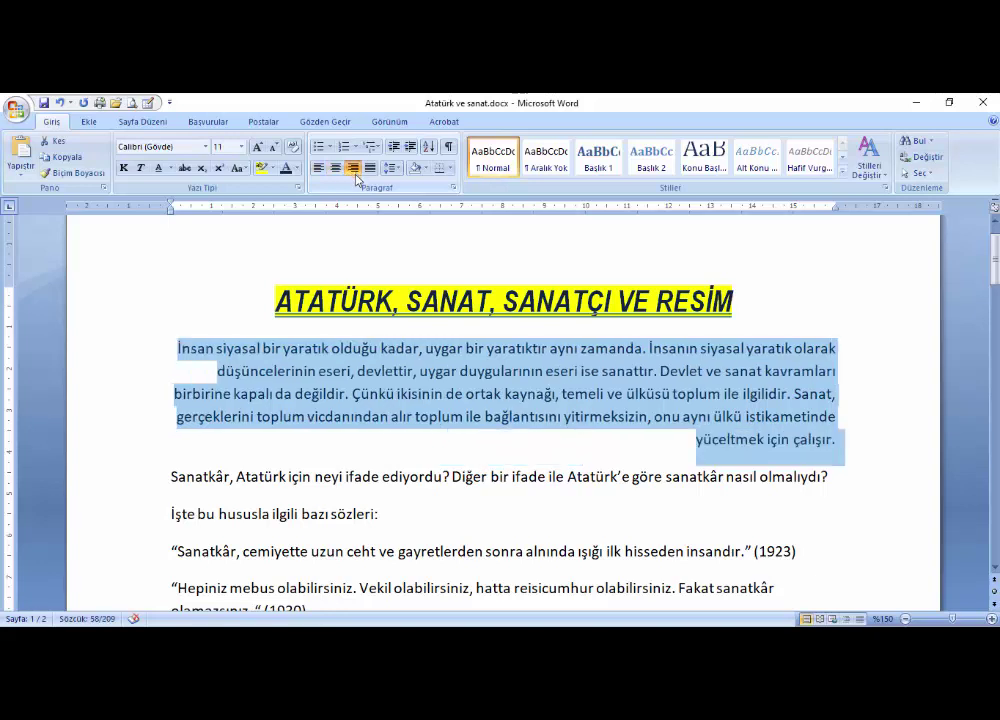
{"action": "left_click", "coordinate": [370, 168]}
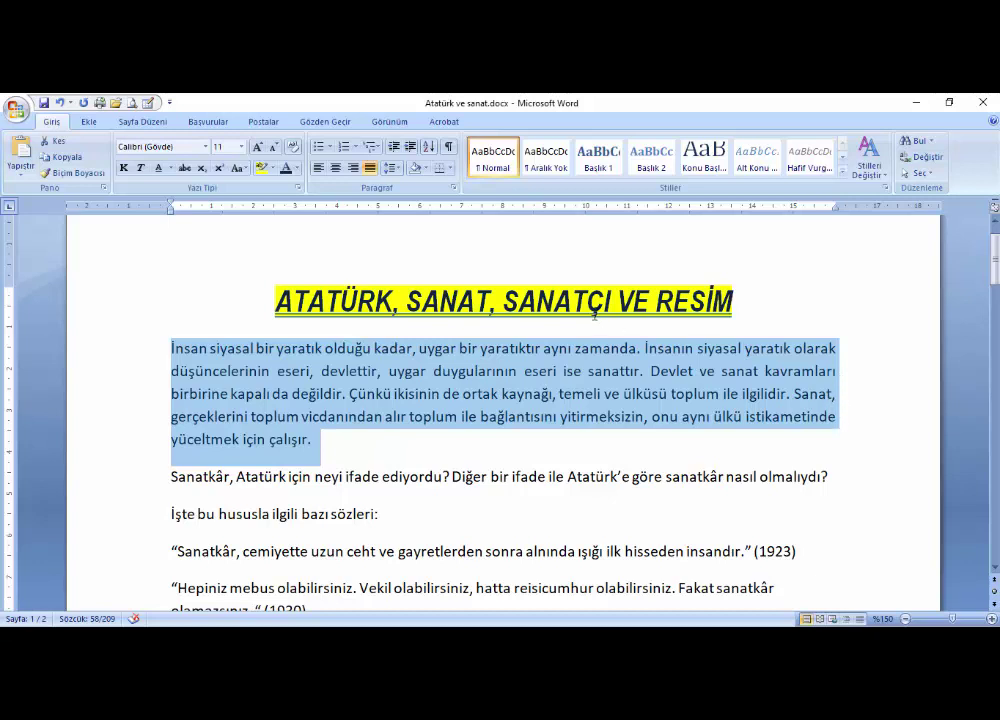
{"action": "left_click", "coordinate": [172, 348]}
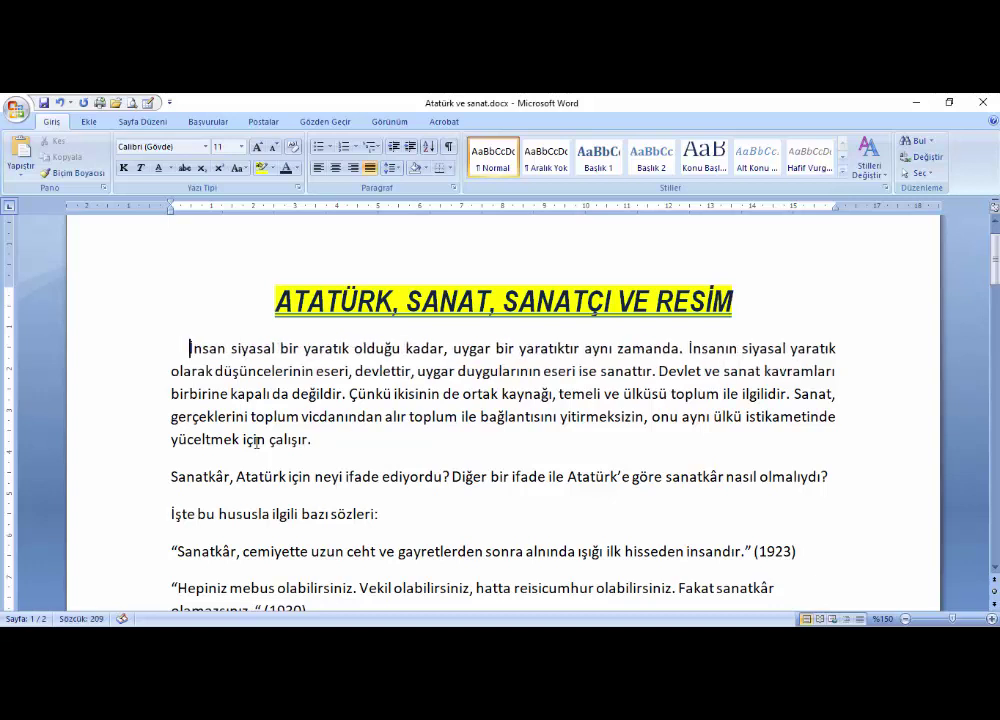
Step: Replace the stray space before 'İnsan' with a Tab indent, then select the paragraph
{"action": "key", "text": "BackSpace"}
{"action": "key", "text": "BackSpace"}
{"action": "key", "text": "BackSpace"}
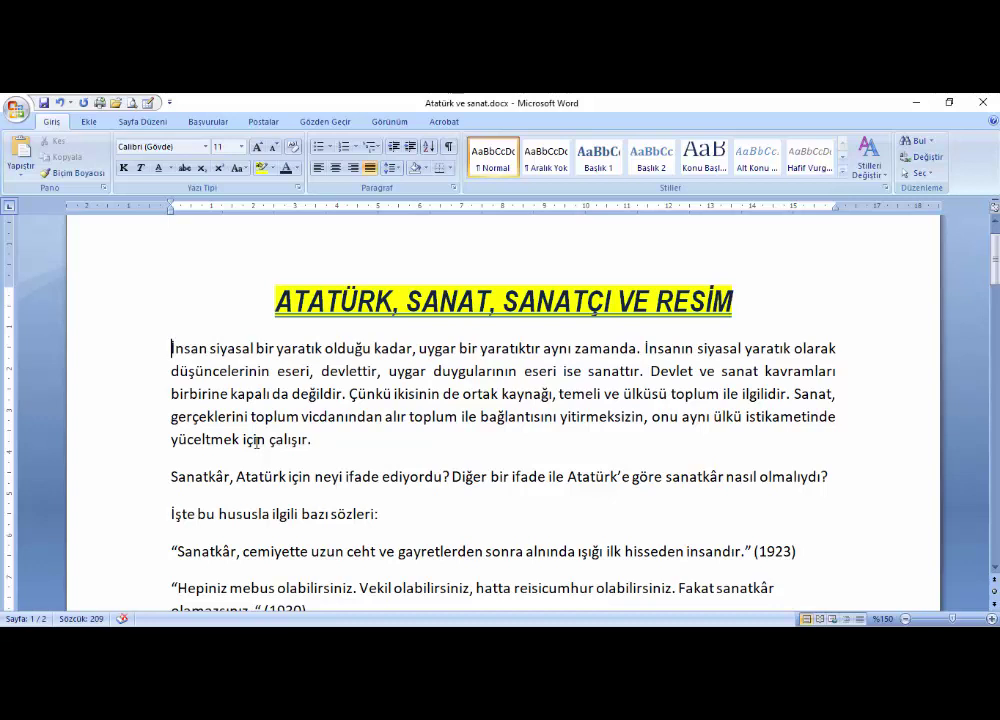
{"action": "key", "text": "Tab"}
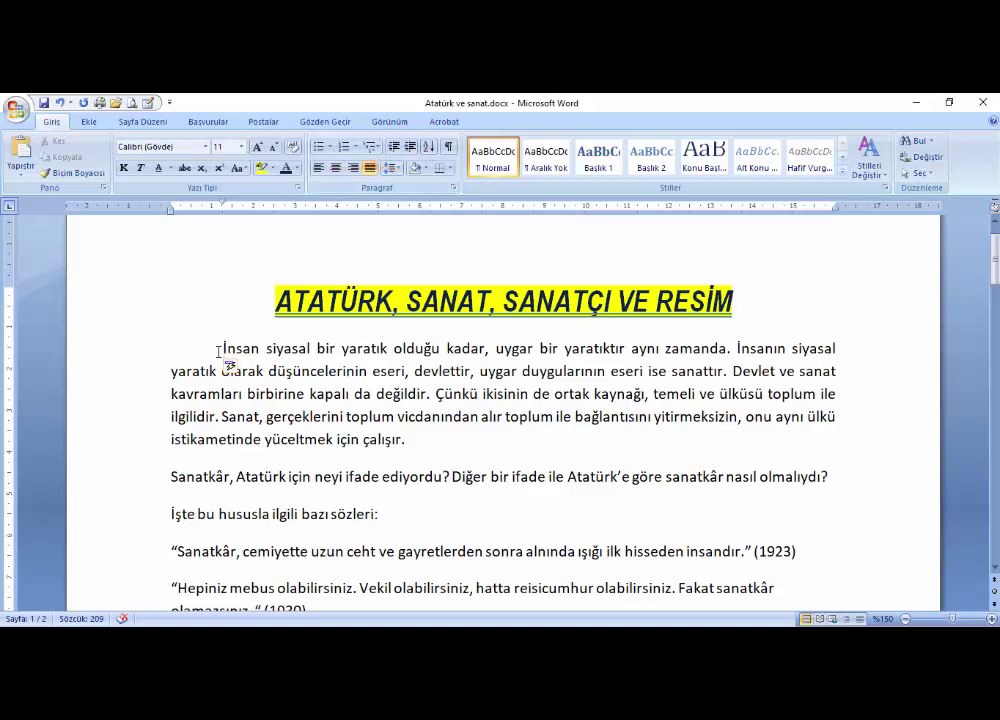
{"action": "mouse_move", "coordinate": [218, 352]}
{"action": "left_mouse_down"}
{"action": "mouse_move", "coordinate": [312, 370]}
{"action": "mouse_move", "coordinate": [460, 444]}
{"action": "left_mouse_up"}
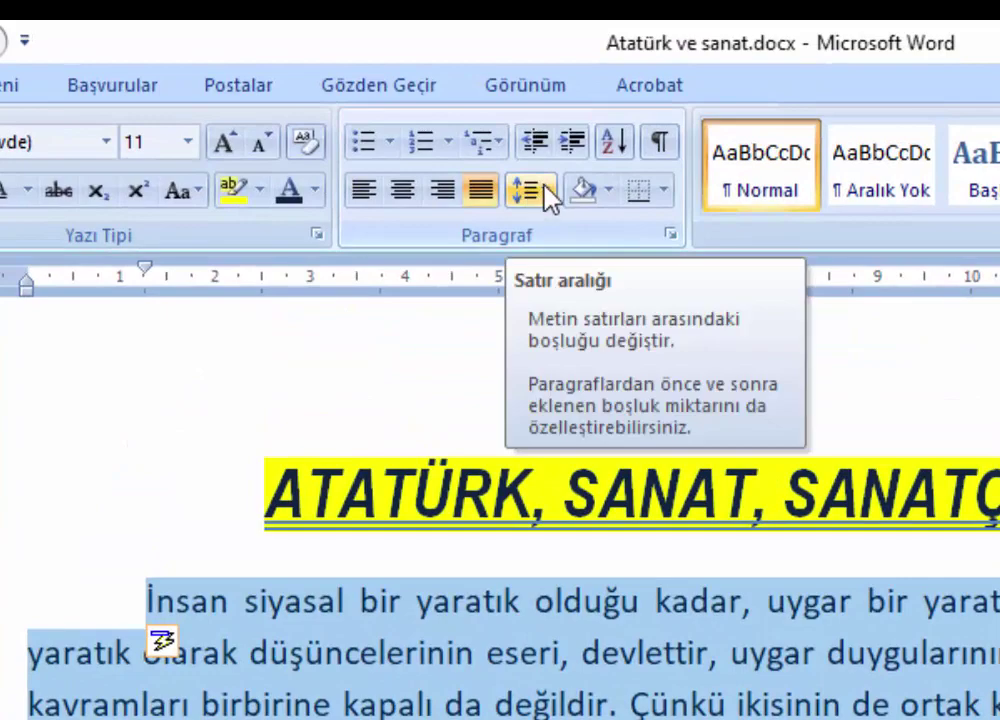
Step: Set the opening paragraph's line spacing to 1.5 after trying 3.0, then select the 1923 quote
{"action": "left_click", "coordinate": [542, 188]}
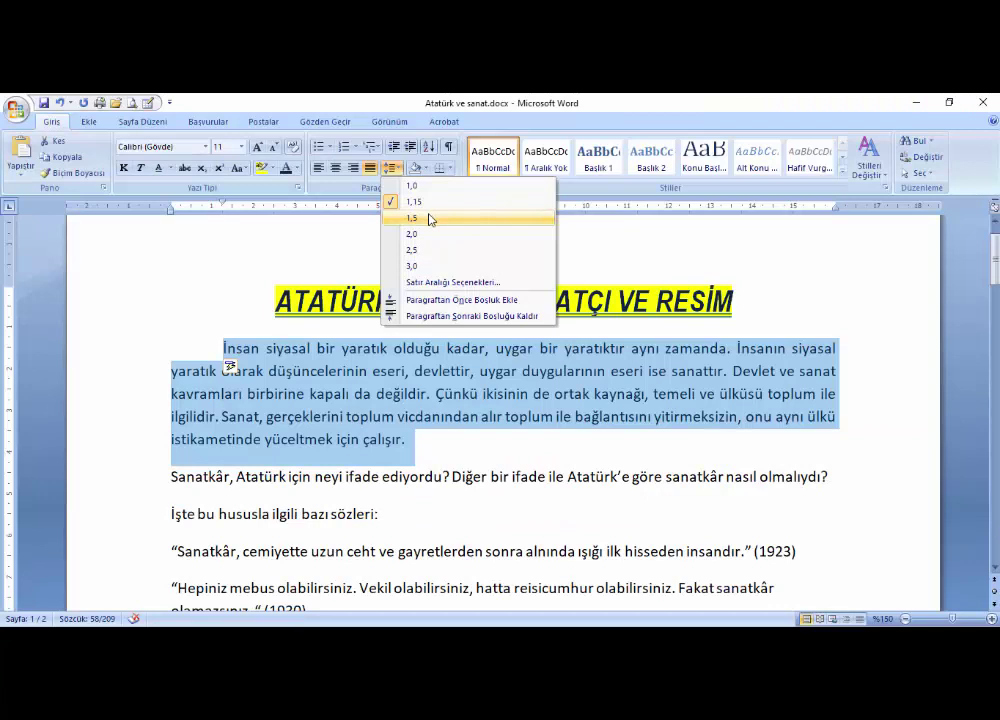
{"action": "left_click", "coordinate": [431, 219]}
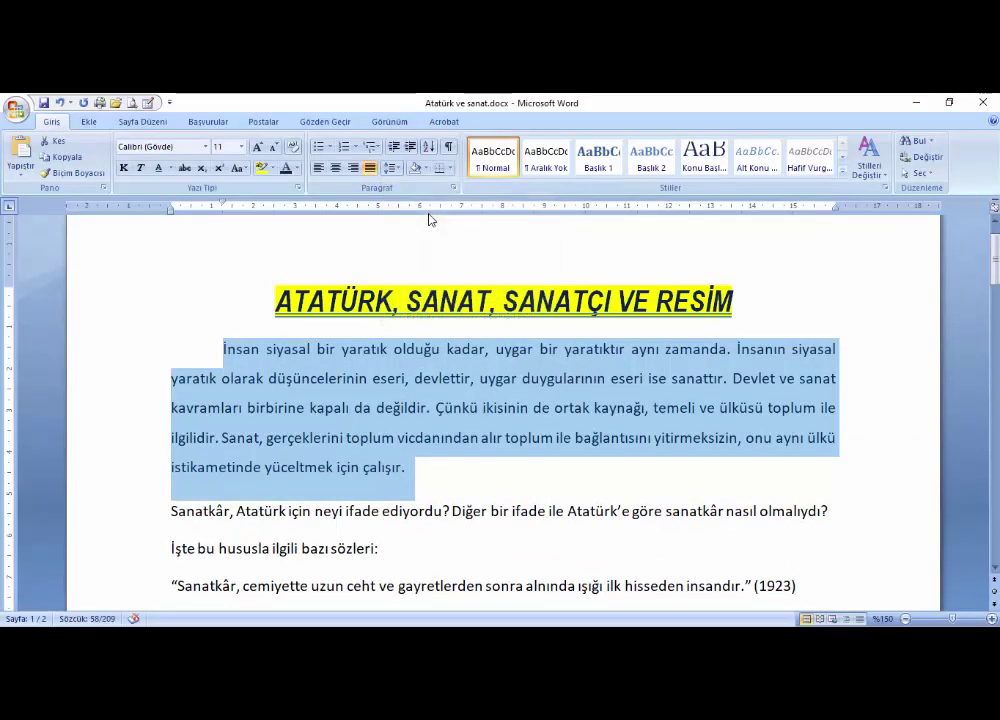
{"action": "left_click", "coordinate": [395, 170]}
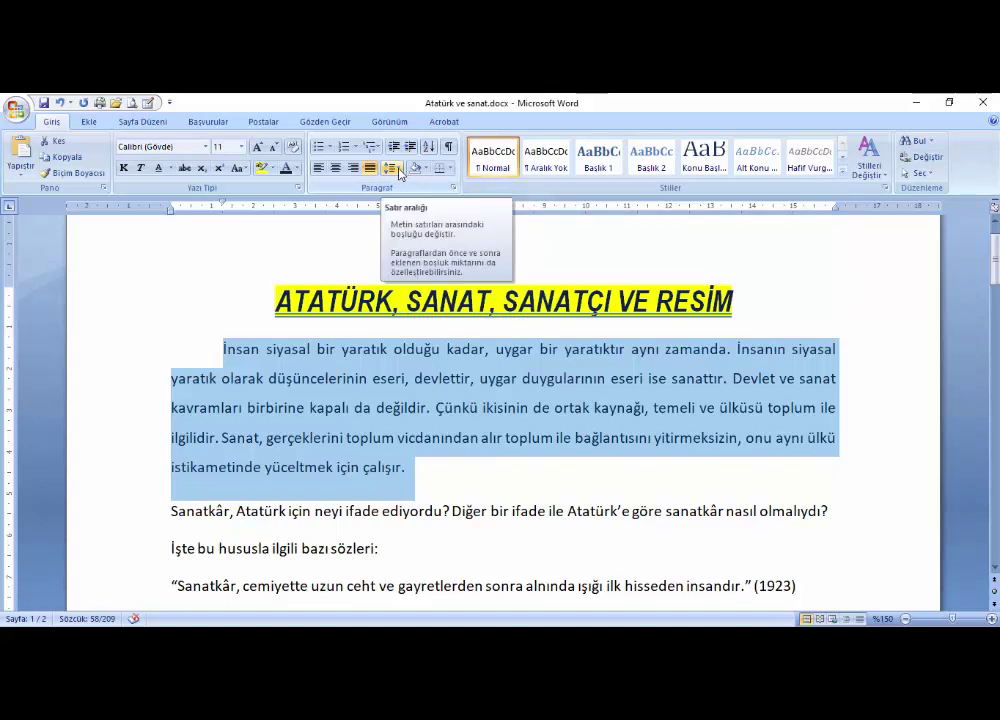
{"action": "left_click", "coordinate": [398, 172]}
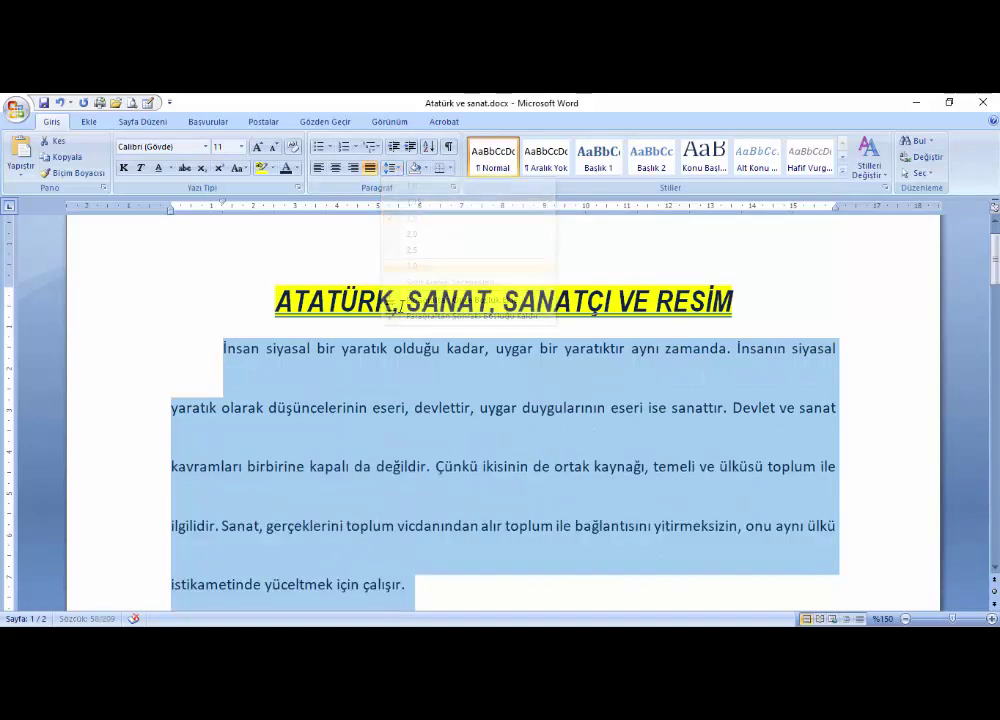
{"action": "left_click", "coordinate": [415, 265]}
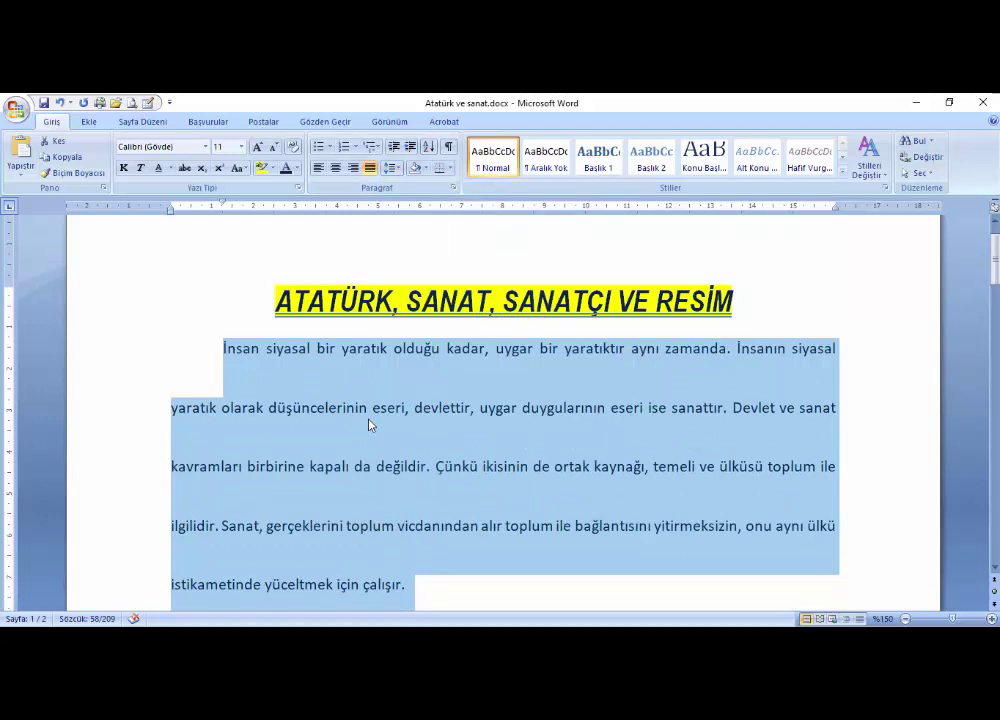
{"action": "left_click", "coordinate": [391, 168]}
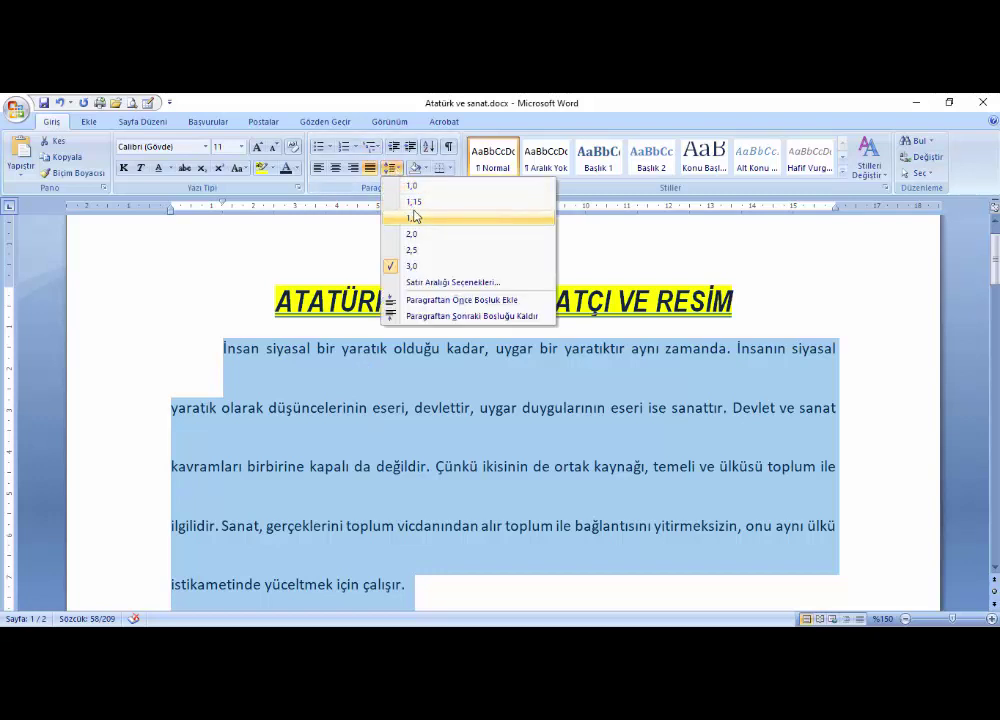
{"action": "left_click", "coordinate": [415, 217]}
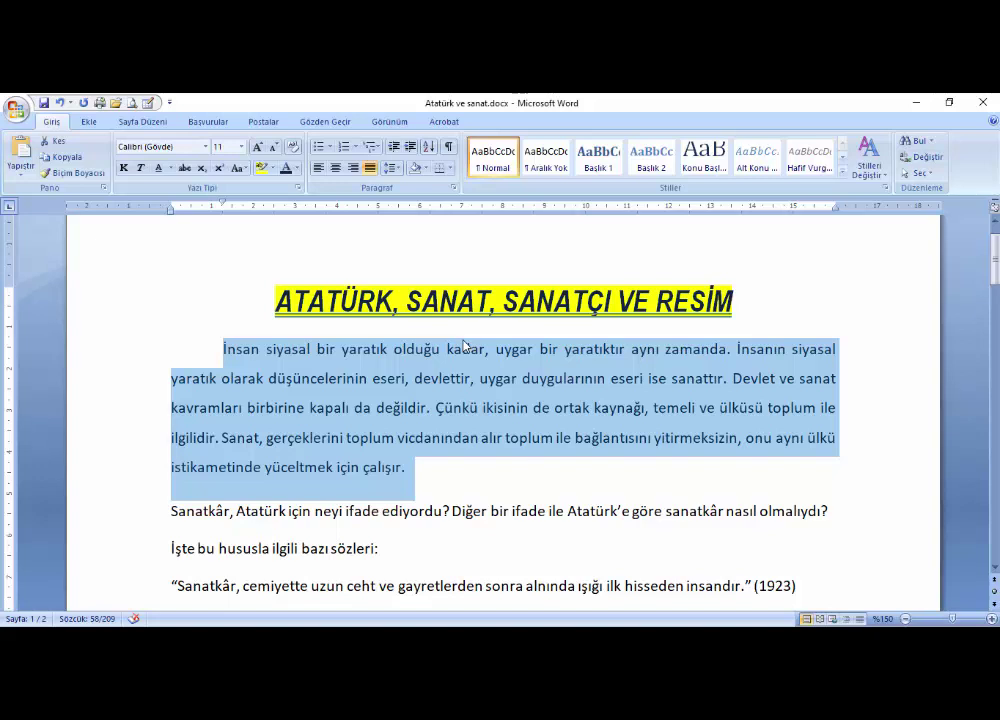
{"action": "scroll", "coordinate": [464, 345], "scroll_direction": "down", "scroll_amount": 3}
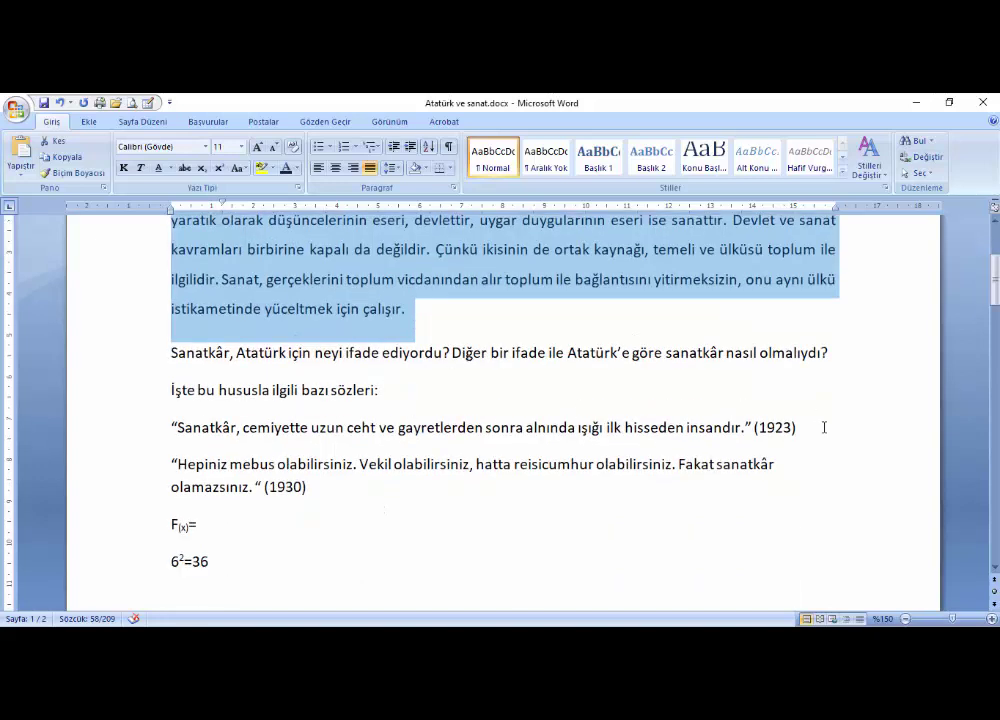
{"action": "left_click_drag", "start_coordinate": [824, 427], "coordinate": [174, 433]}
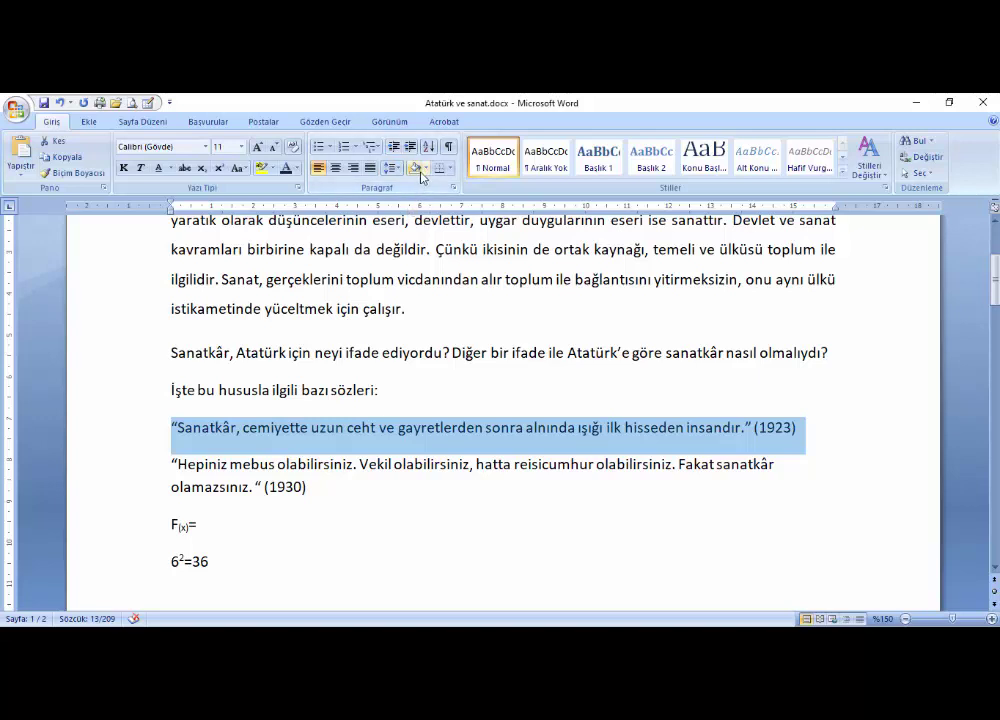
{"action": "left_click", "coordinate": [428, 172]}
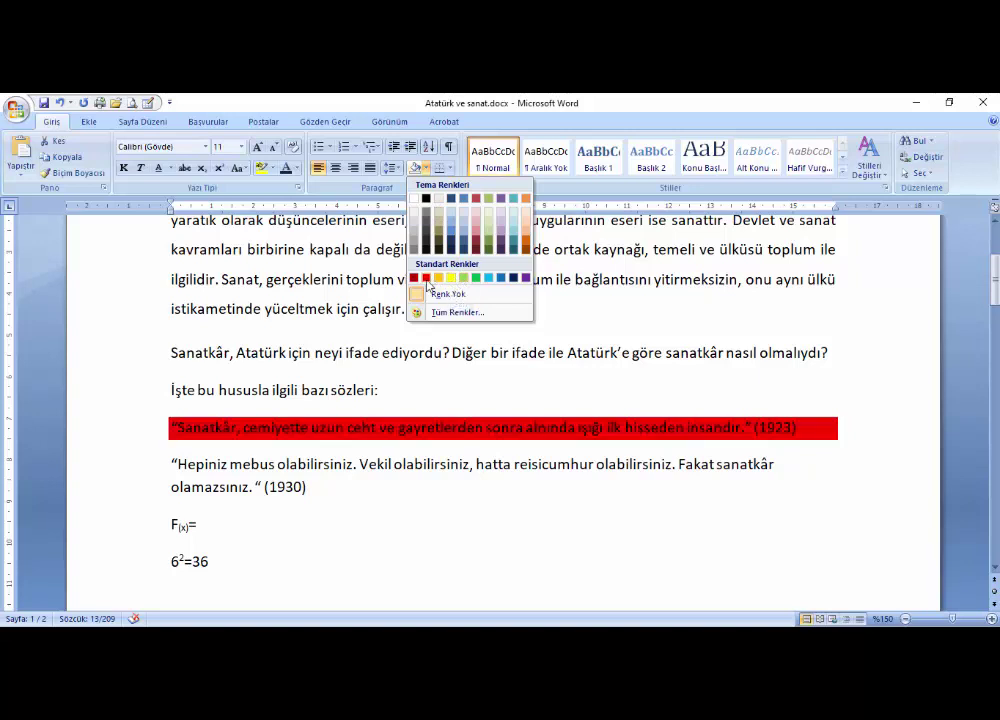
{"action": "left_click", "coordinate": [427, 280]}
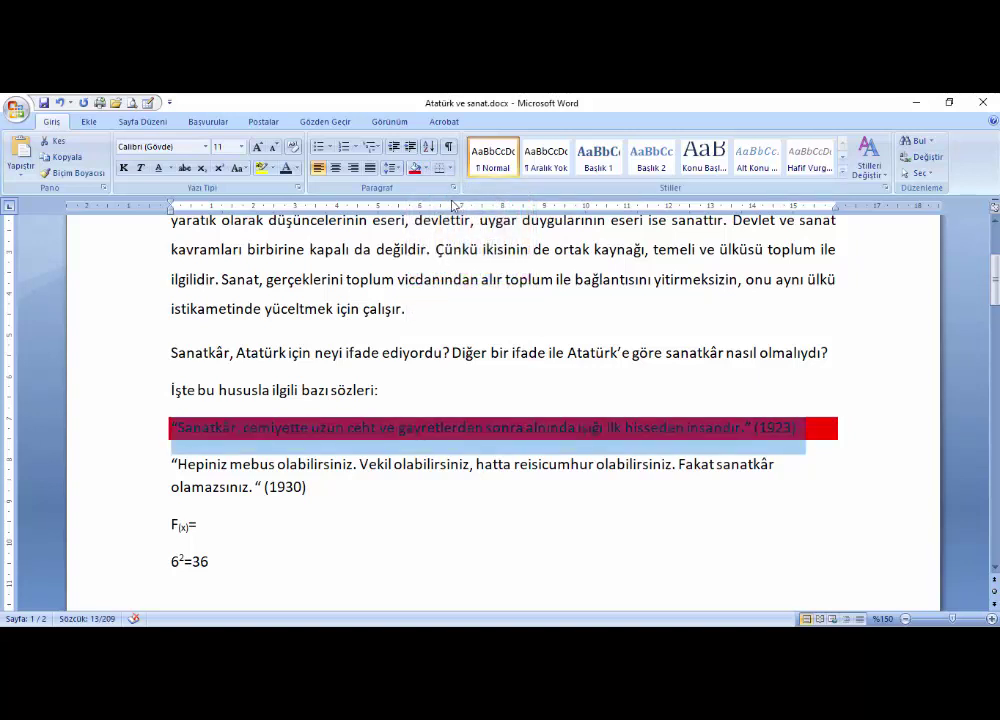
{"action": "left_click", "coordinate": [297, 178]}
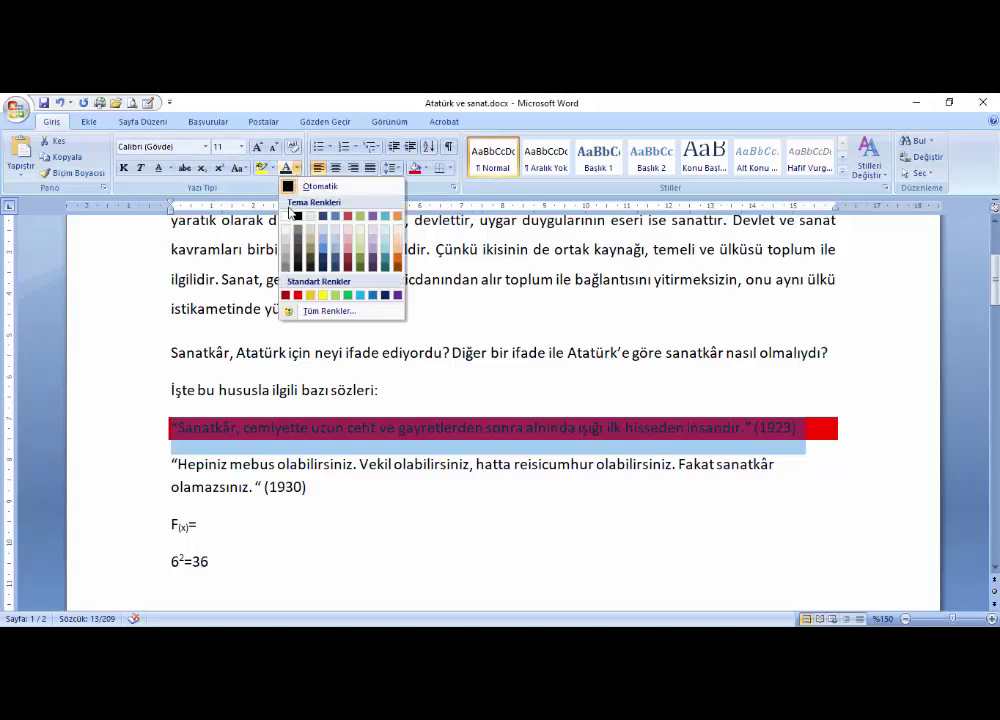
{"action": "left_click", "coordinate": [288, 219]}
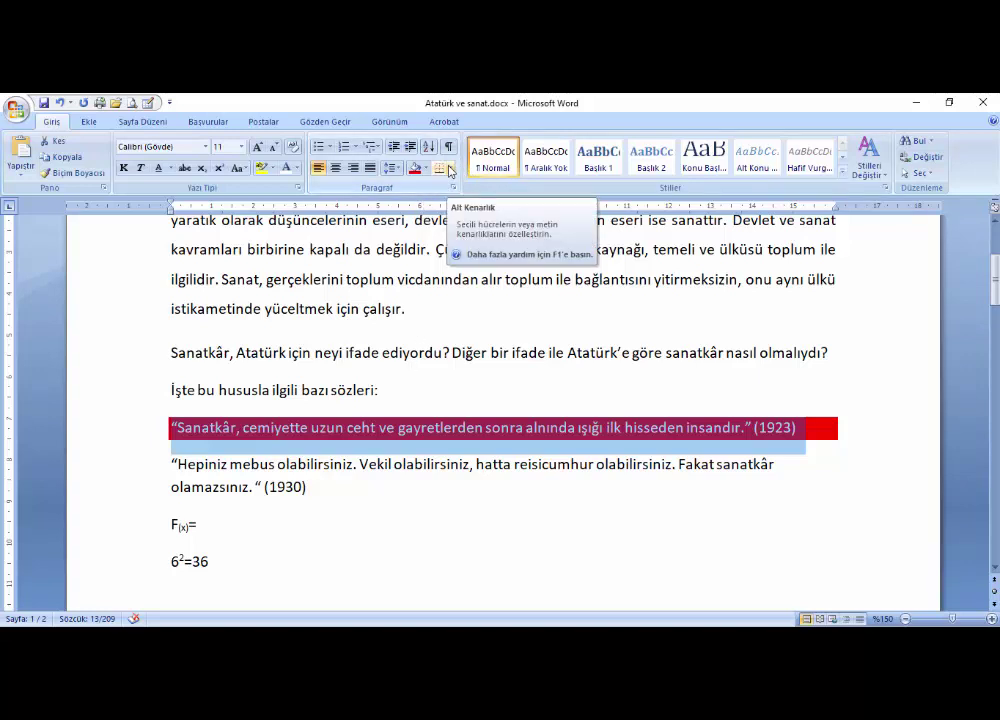
{"action": "left_click", "coordinate": [450, 170]}
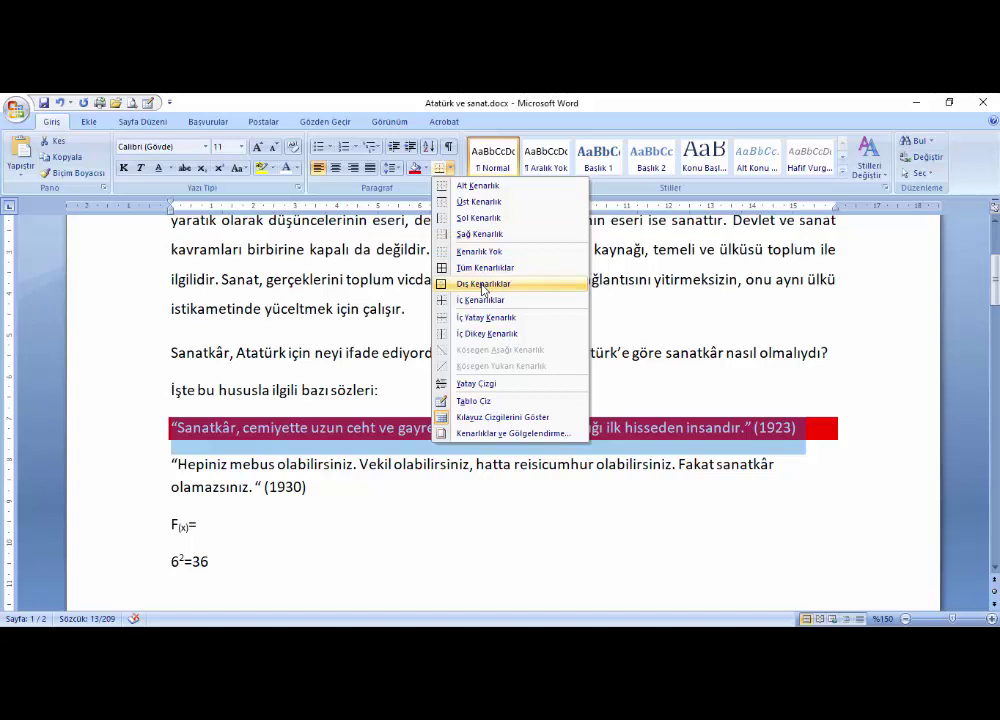
{"action": "left_click", "coordinate": [483, 285]}
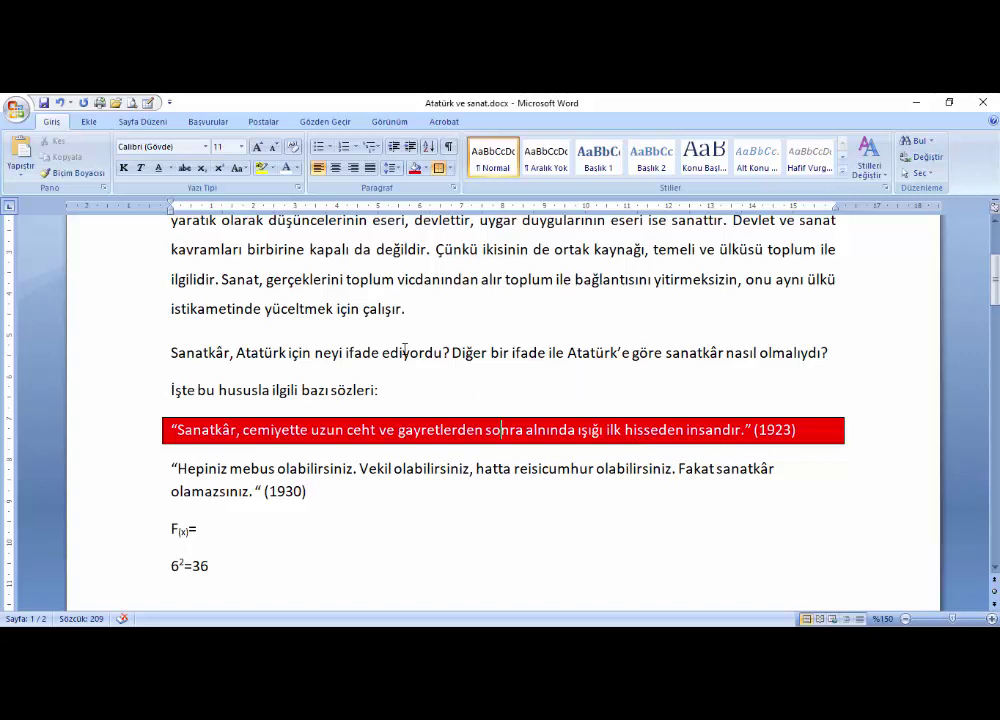
{"action": "key", "text": "ctrl+z"}
{"action": "key", "text": "ctrl+z"}
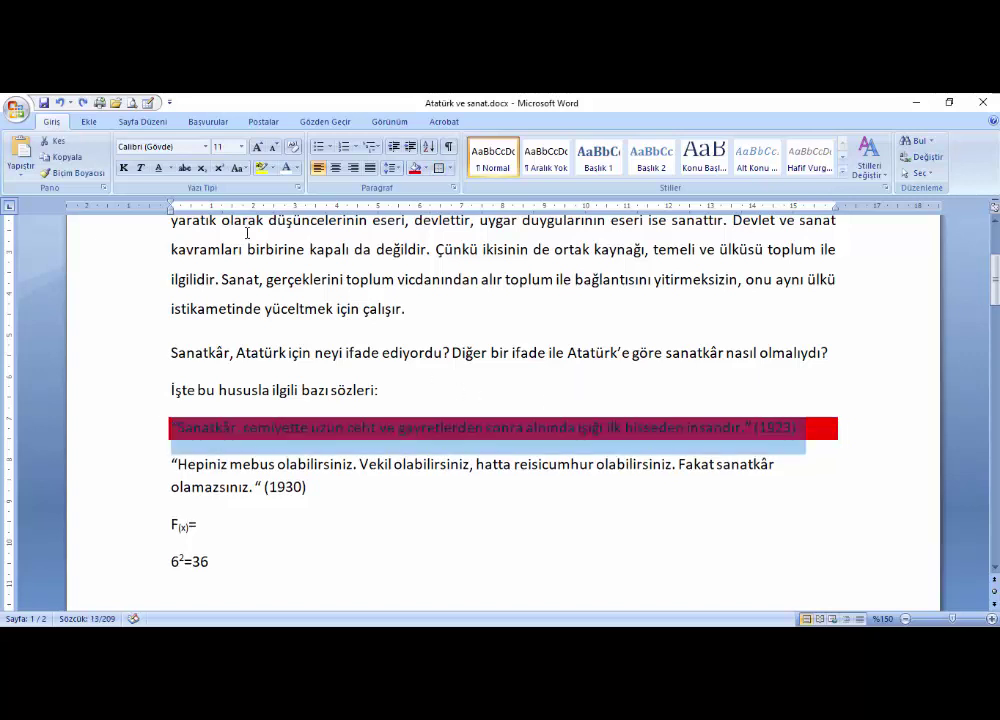
{"action": "key", "text": "ctrl+z"}
{"action": "key", "text": "ctrl+z"}
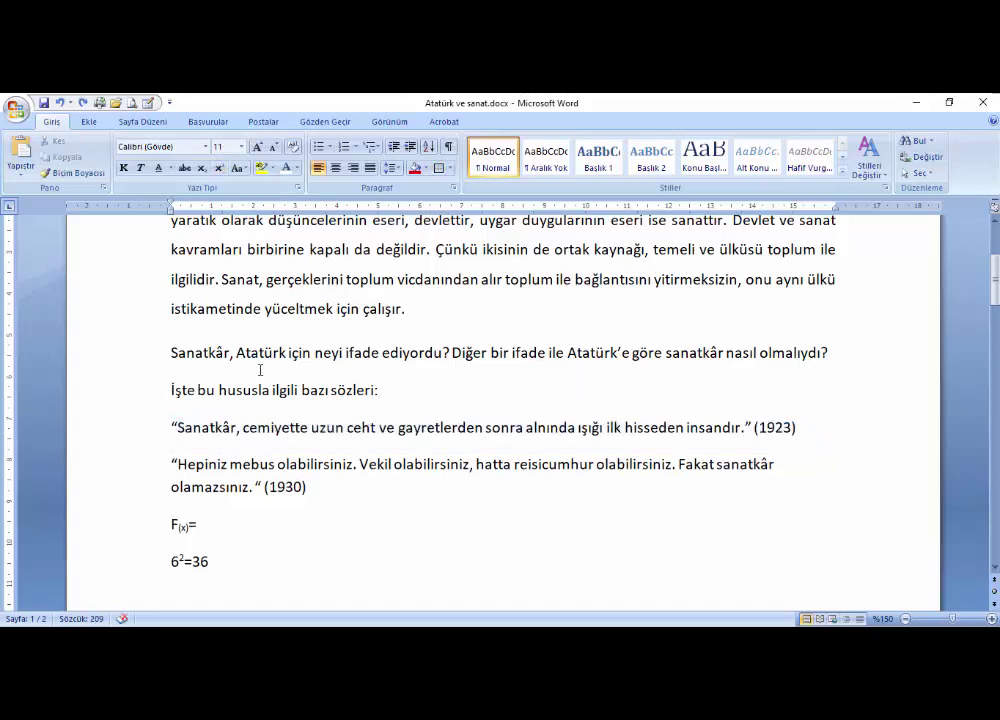
Step: Select the 1923 and 1930 quotes and bullet them with four-diamond bullets
{"action": "left_click", "coordinate": [380, 390]}
{"action": "mouse_move", "coordinate": [322, 488]}
{"action": "left_mouse_down"}
{"action": "mouse_move", "coordinate": [265, 488]}
{"action": "mouse_move", "coordinate": [160, 428]}
{"action": "left_mouse_up"}
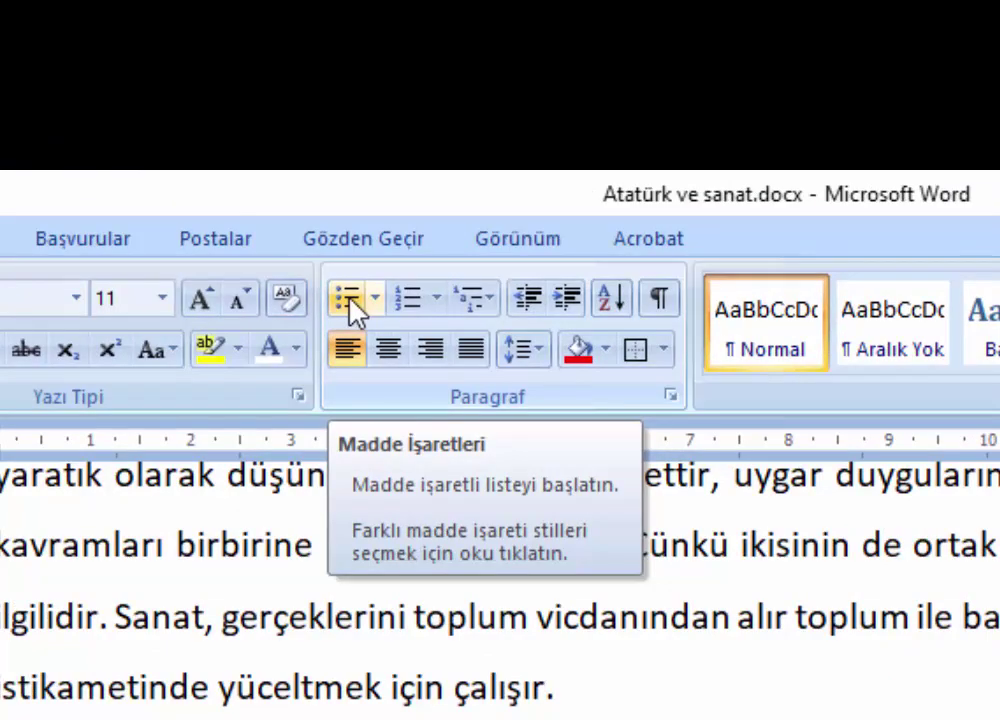
{"action": "left_click", "coordinate": [350, 298]}
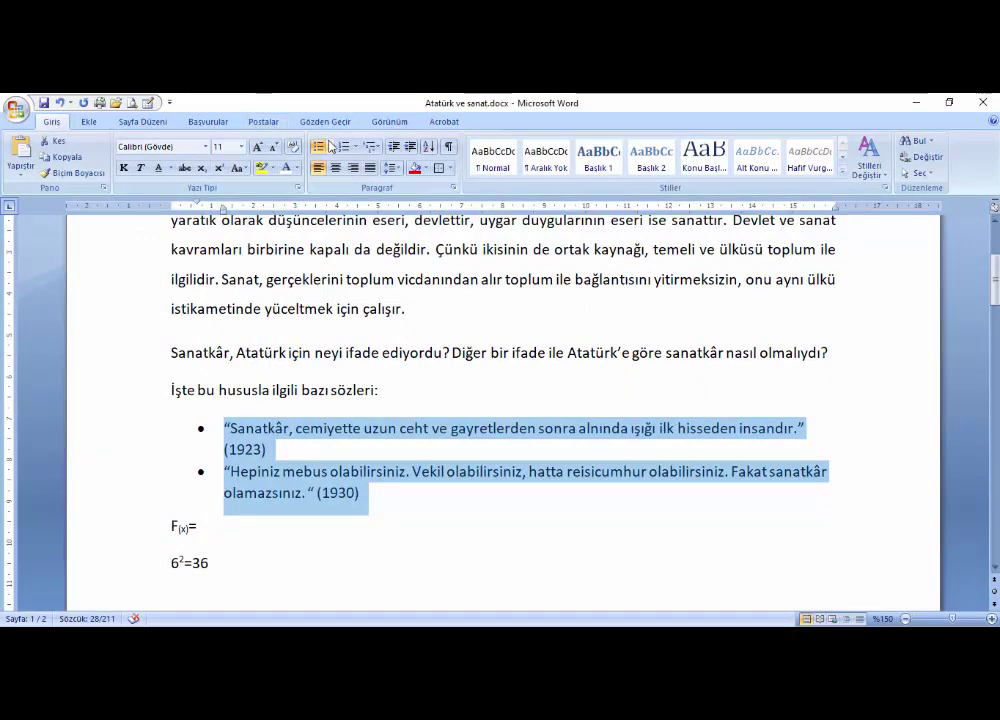
{"action": "left_click", "coordinate": [330, 149]}
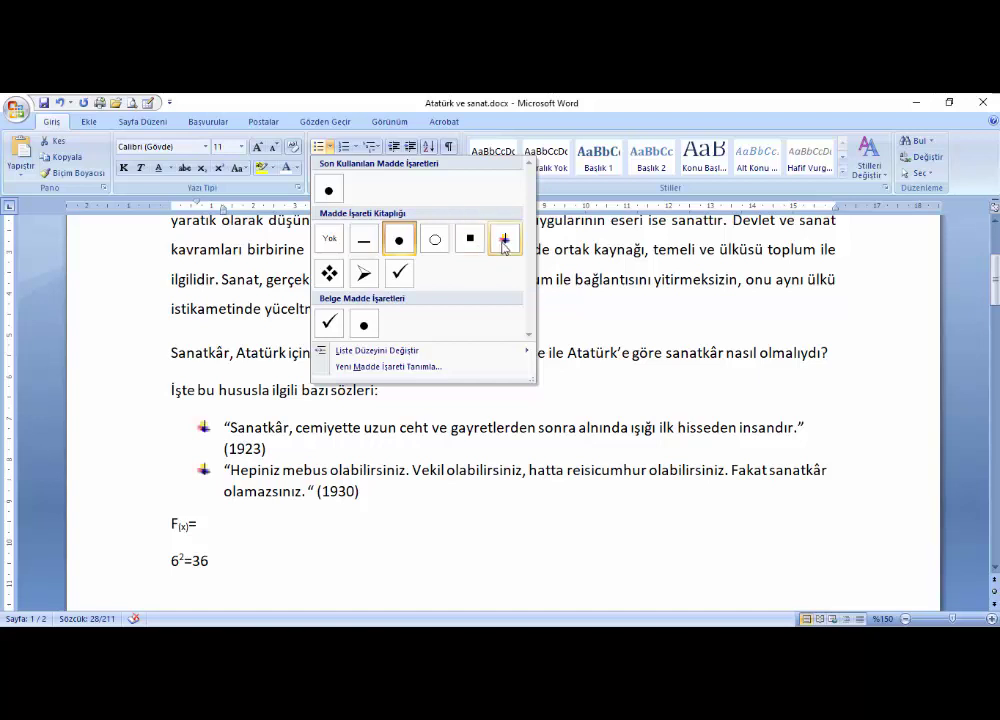
{"action": "left_click", "coordinate": [330, 273]}
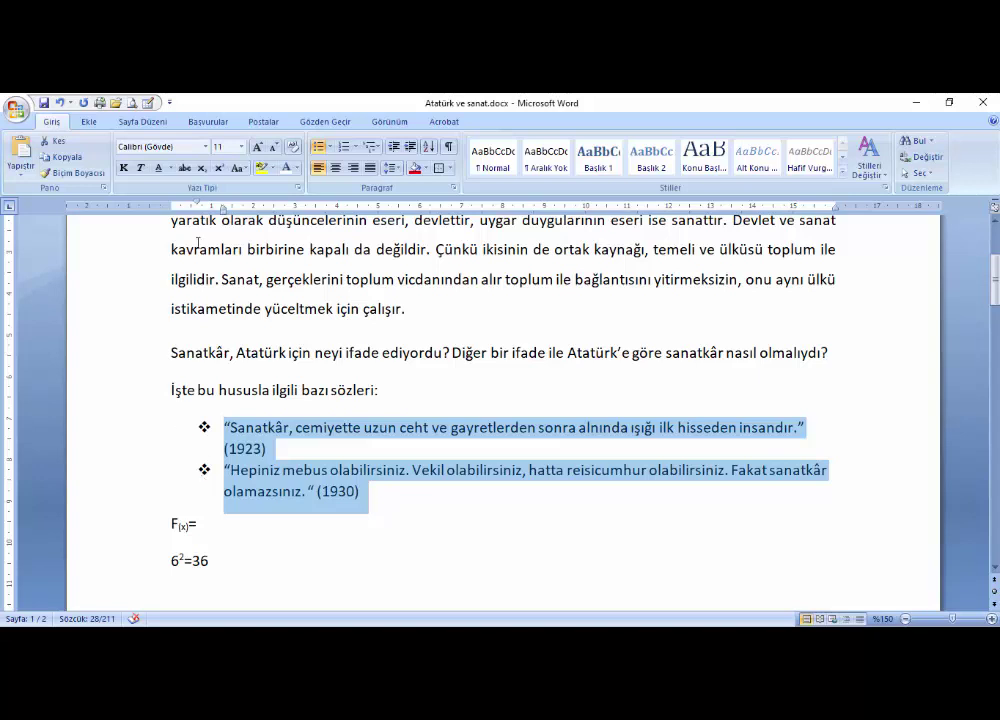
Step: Switch the quotes from bullets to the A. B. C. lettered numbering format
{"action": "left_click", "coordinate": [345, 150]}
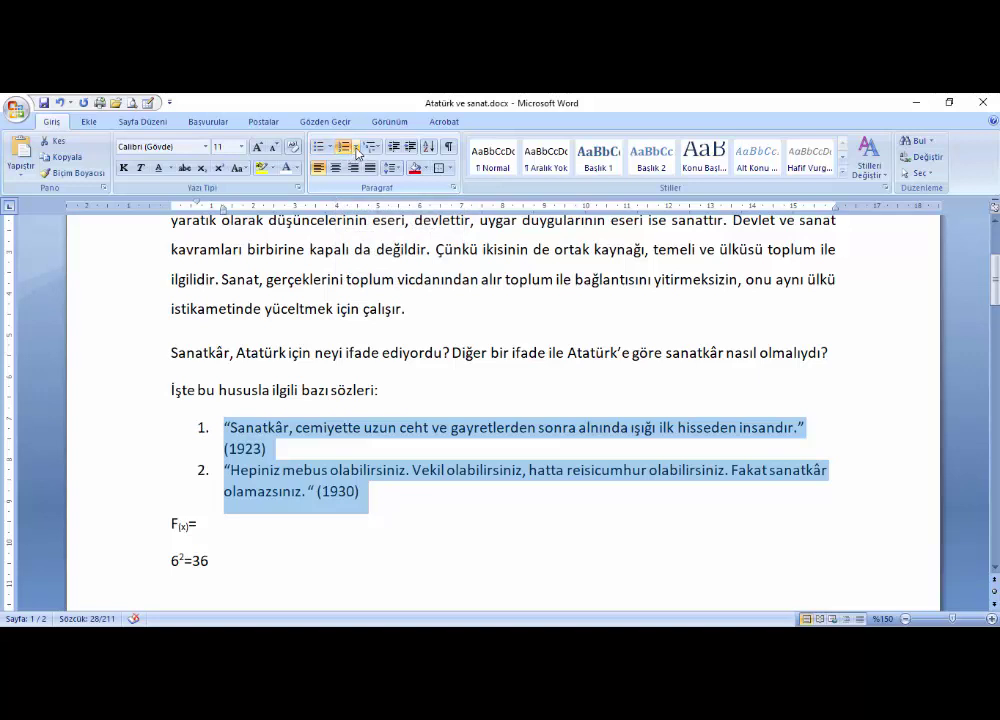
{"action": "left_click", "coordinate": [356, 147]}
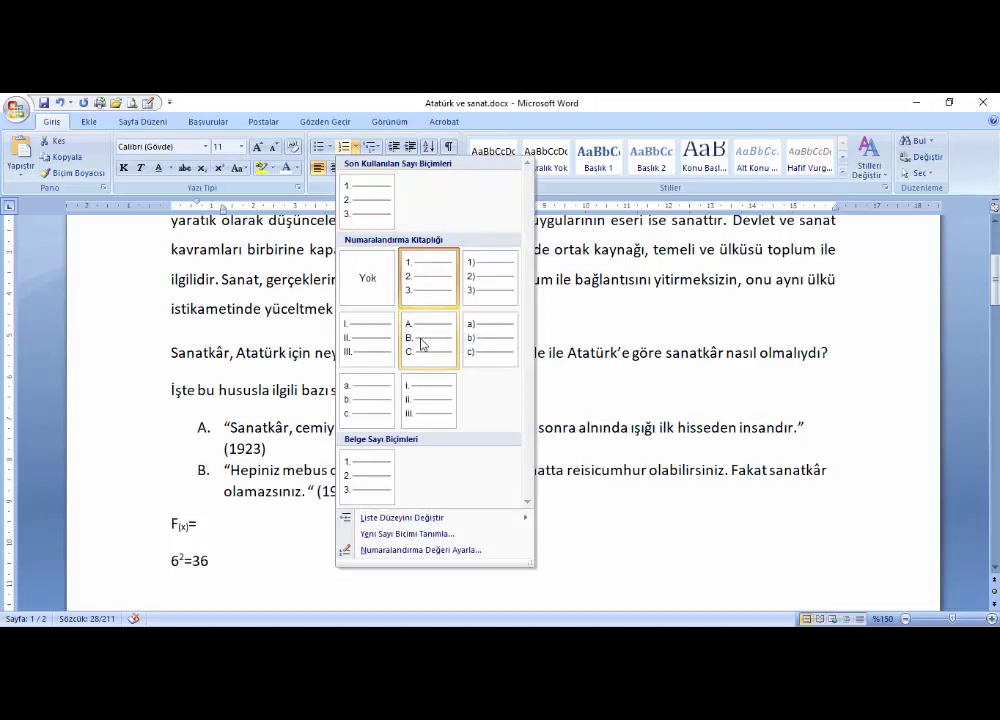
{"action": "left_click", "coordinate": [421, 344]}
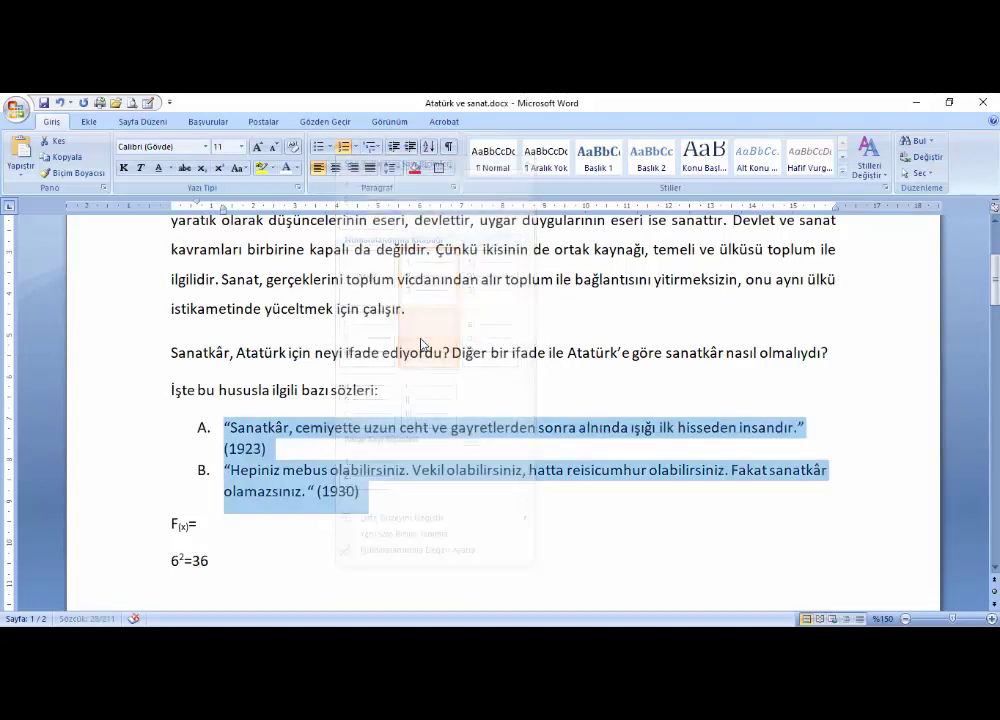
{"action": "left_click", "coordinate": [302, 450]}
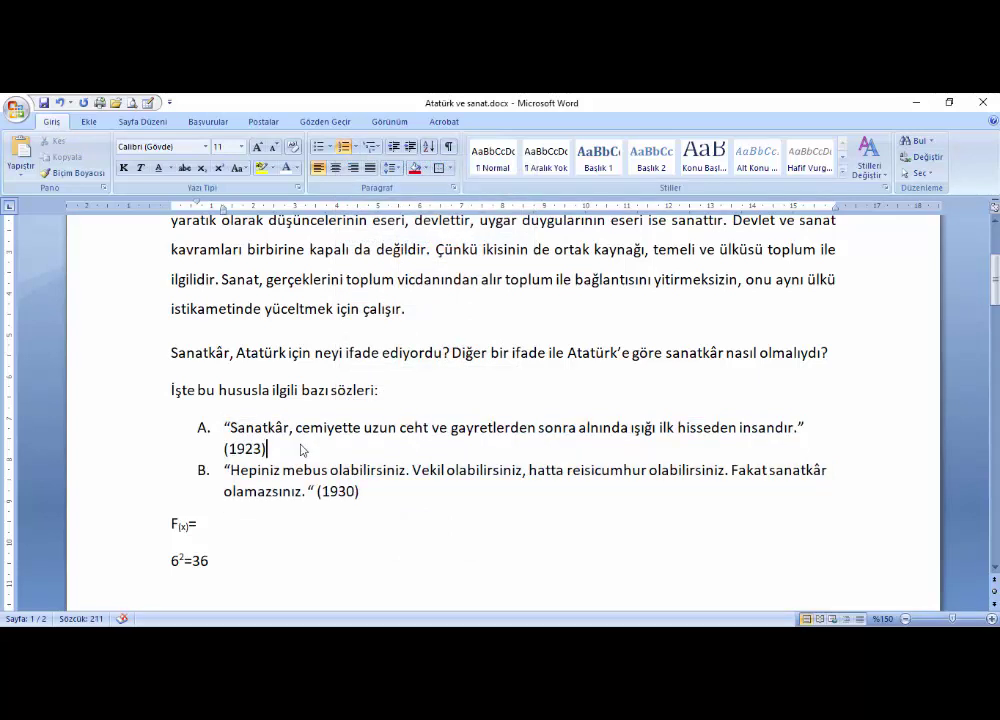
{"action": "key", "text": "Return"}
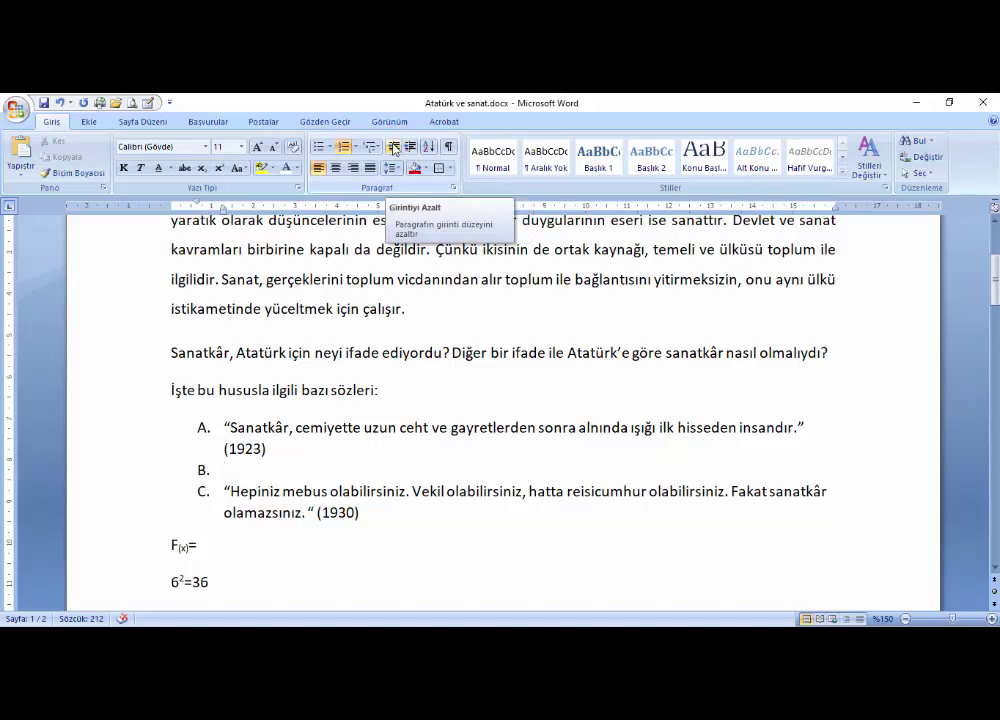
{"action": "left_click", "coordinate": [409, 150]}
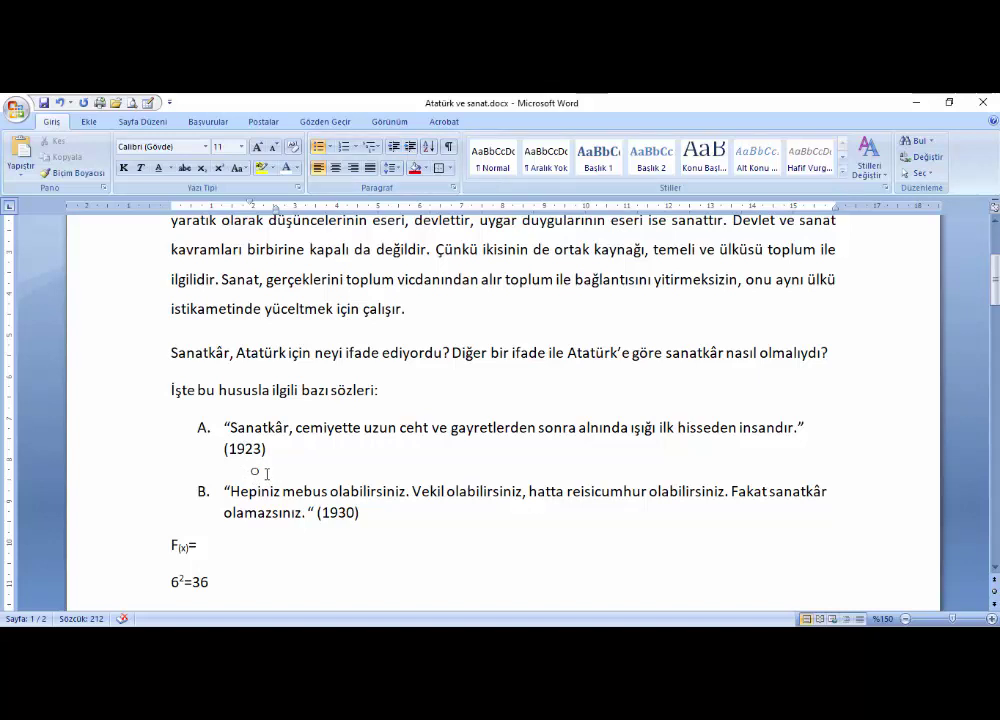
{"action": "left_click", "coordinate": [378, 147]}
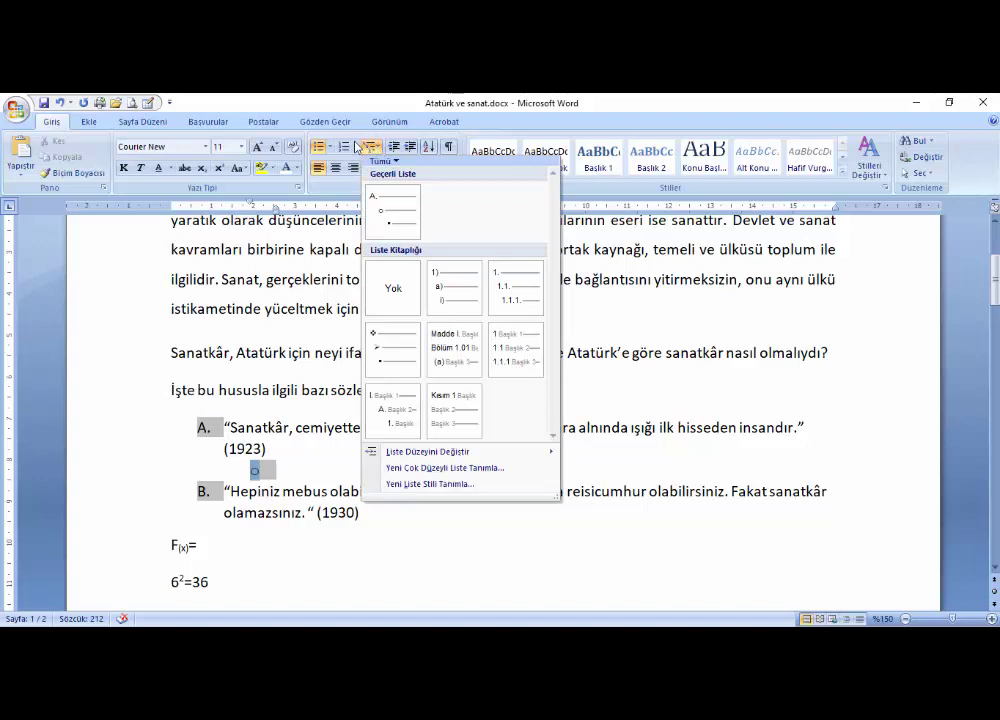
{"action": "left_click", "coordinate": [355, 147]}
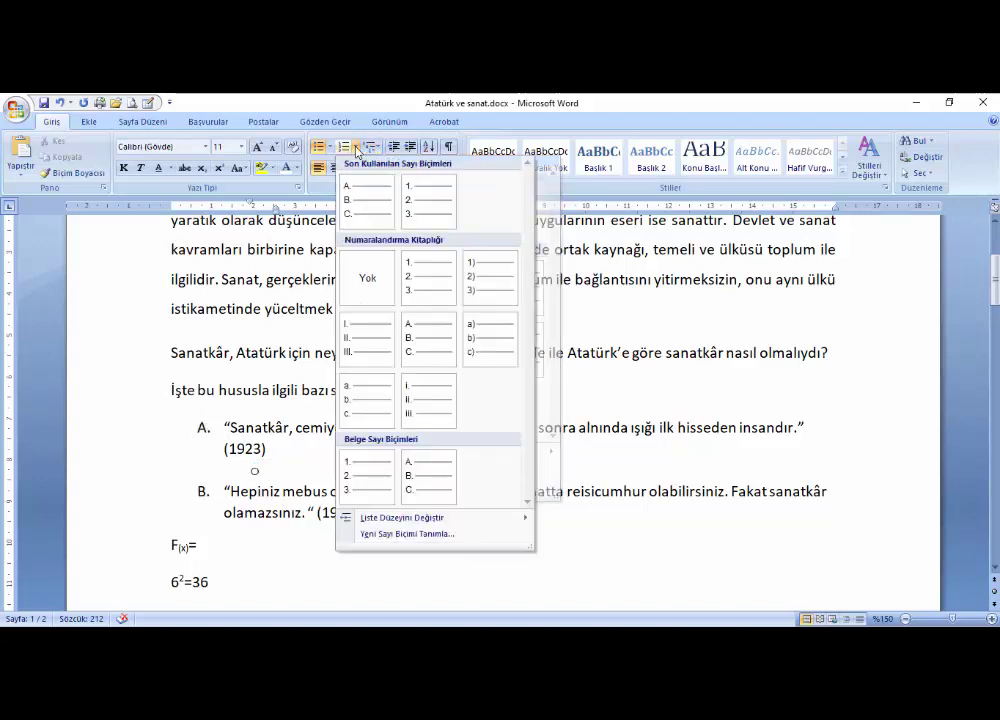
{"action": "left_click", "coordinate": [417, 212]}
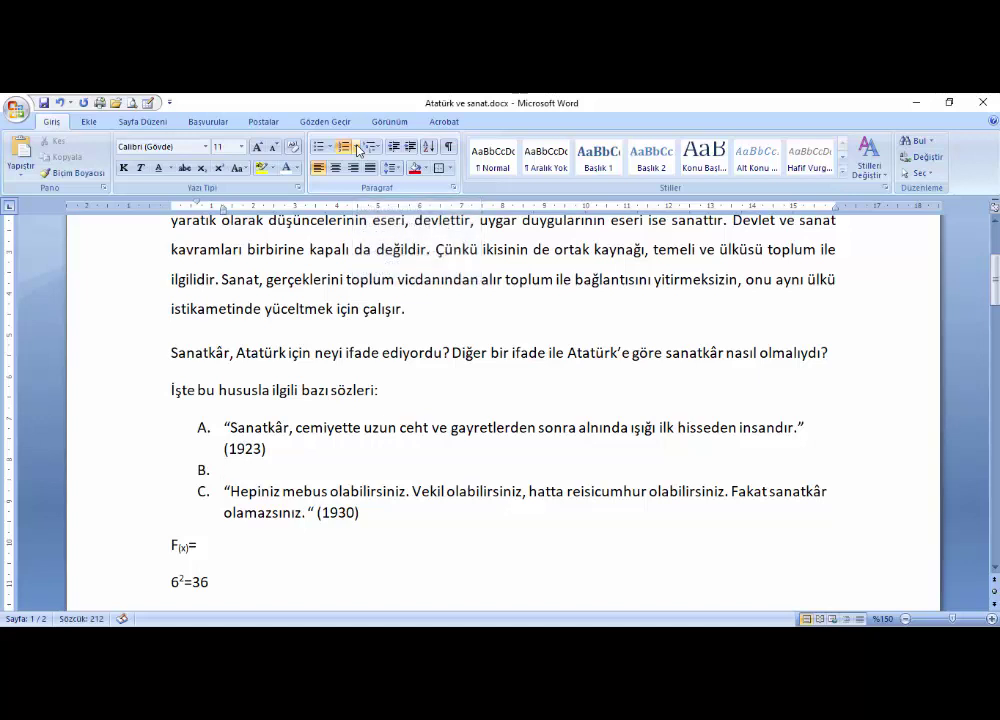
{"action": "key", "text": "BackSpace"}
{"action": "key", "text": "BackSpace"}
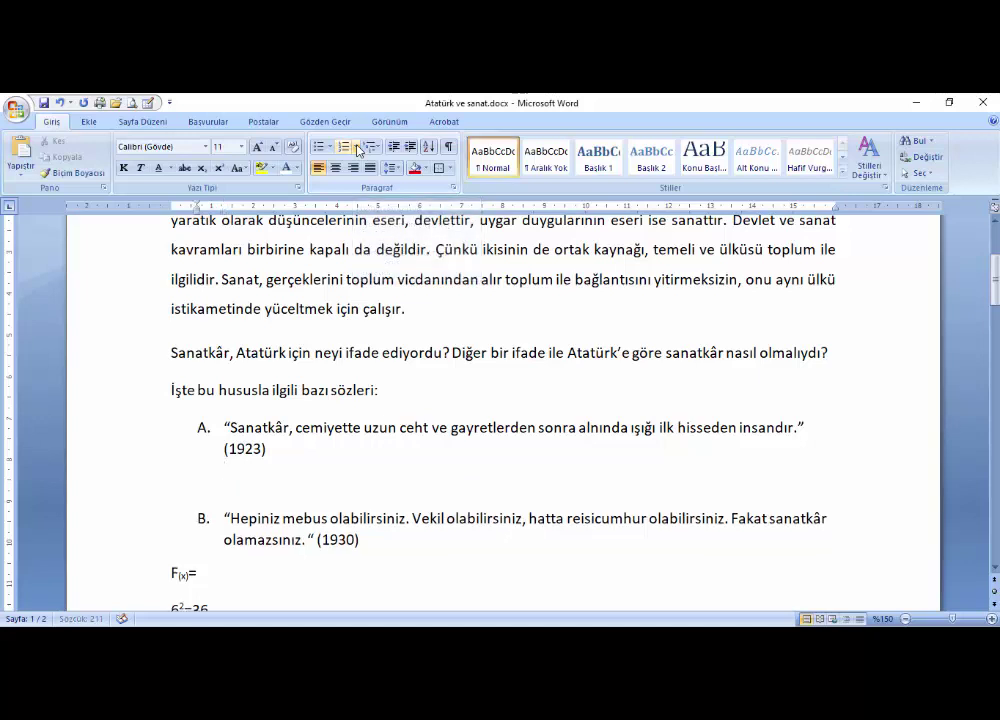
{"action": "key", "text": "BackSpace"}
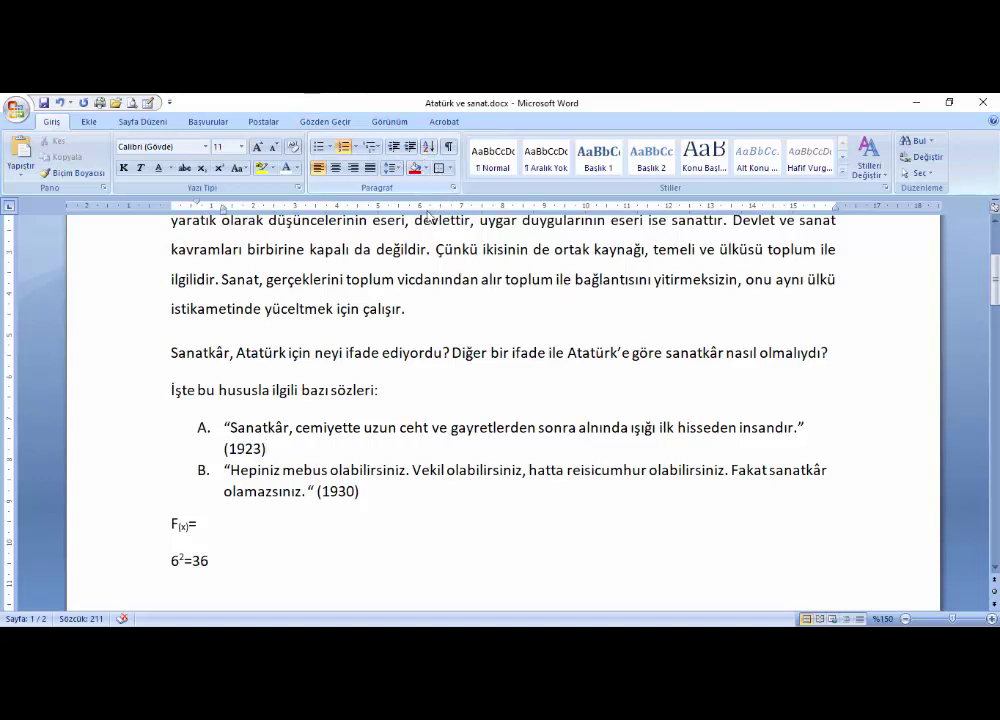
Step: Select the article title and remove its yellow highlight with Renk Yok
{"action": "scroll", "coordinate": [398, 367], "scroll_direction": "up", "scroll_amount": 1}
{"action": "scroll", "coordinate": [398, 367], "scroll_direction": "up", "scroll_amount": 2}
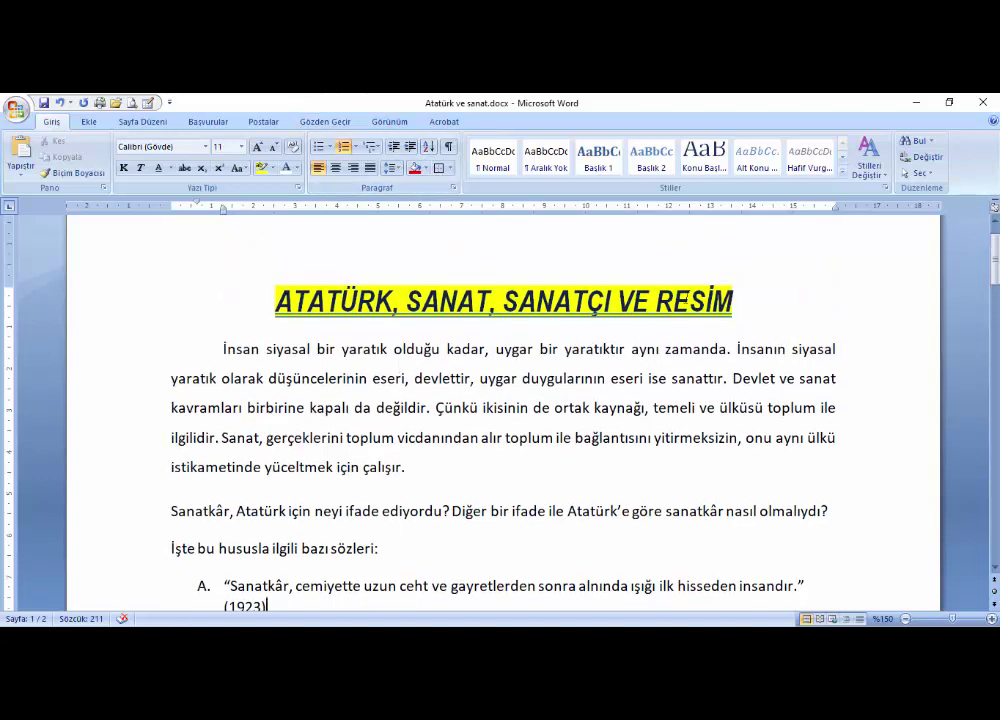
{"action": "left_click_drag", "start_coordinate": [736, 300], "coordinate": [333, 287]}
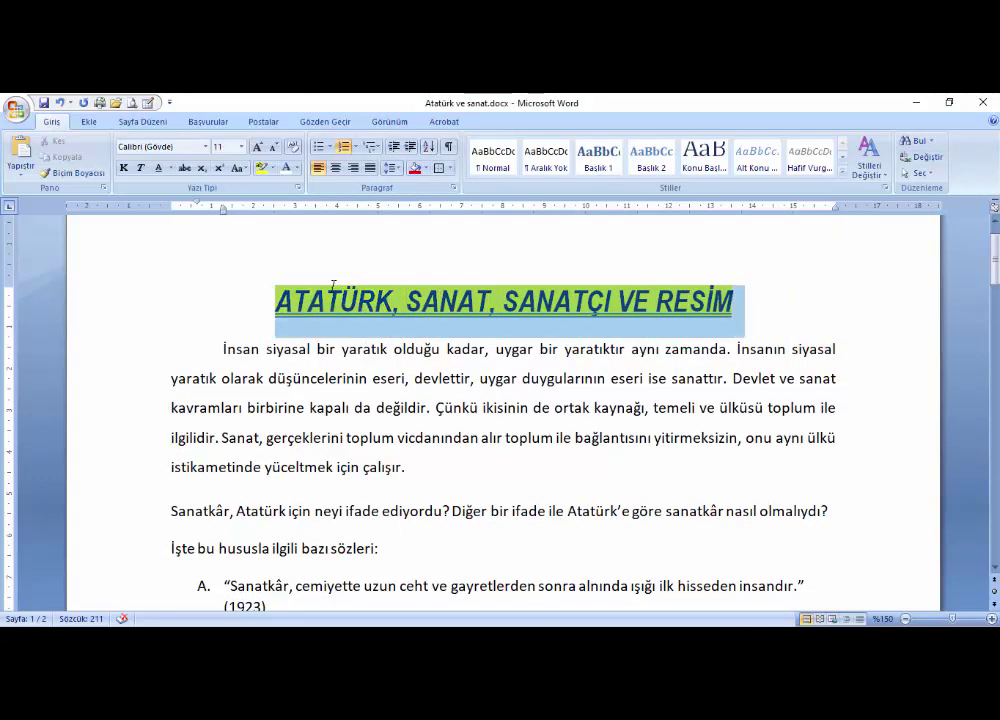
{"action": "left_click", "coordinate": [273, 169]}
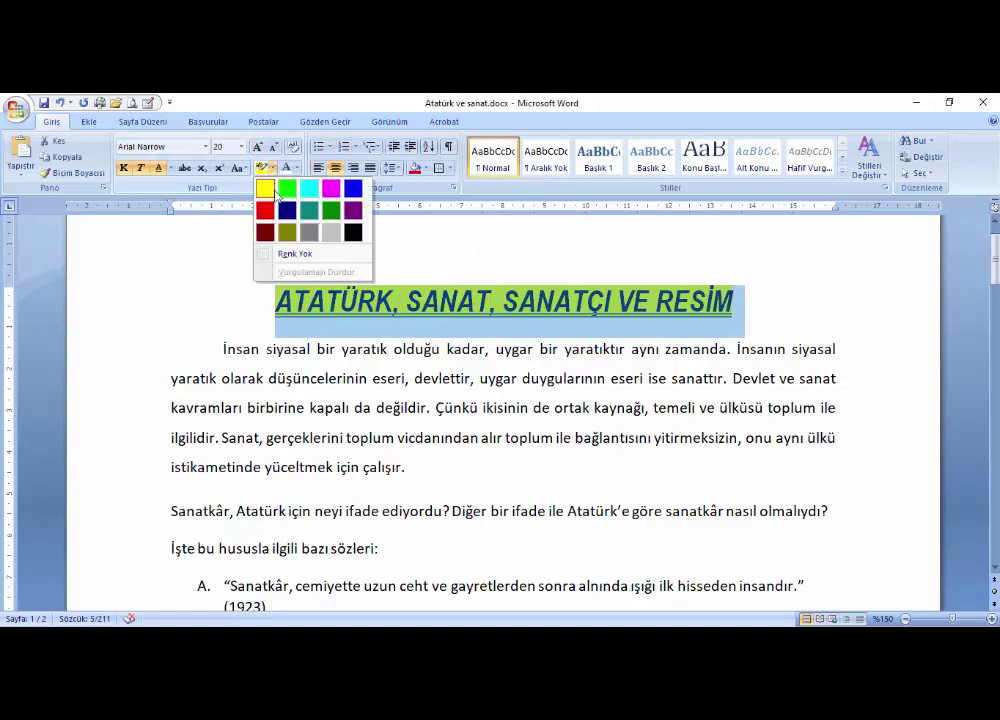
{"action": "left_click", "coordinate": [291, 252]}
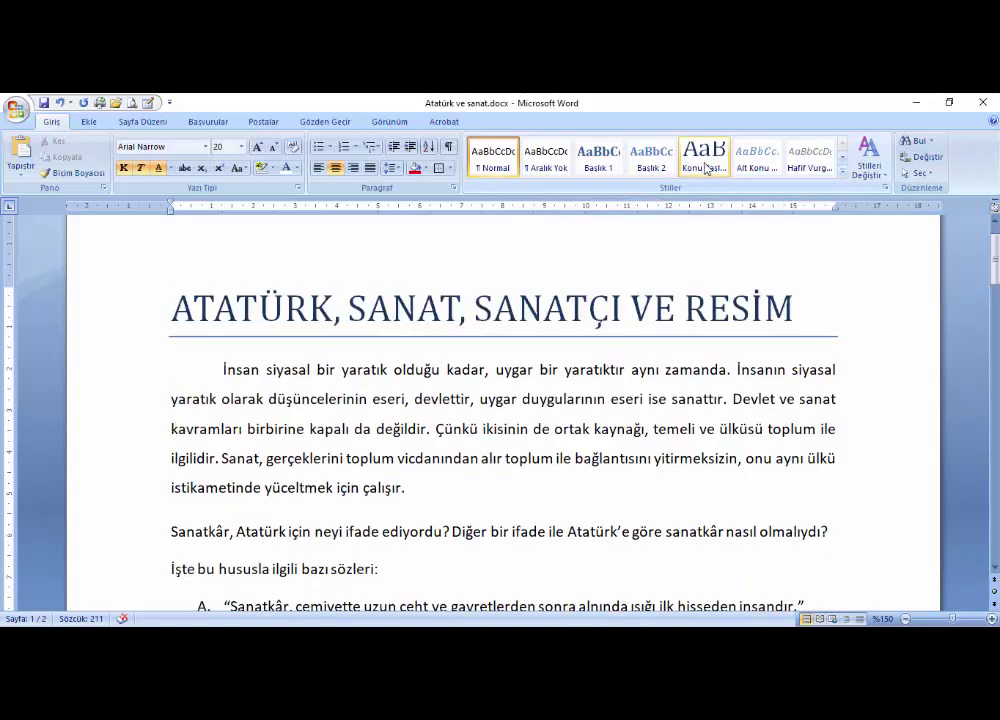
Step: Apply the Konu Başlığı title style to the heading
{"action": "left_click", "coordinate": [842, 173]}
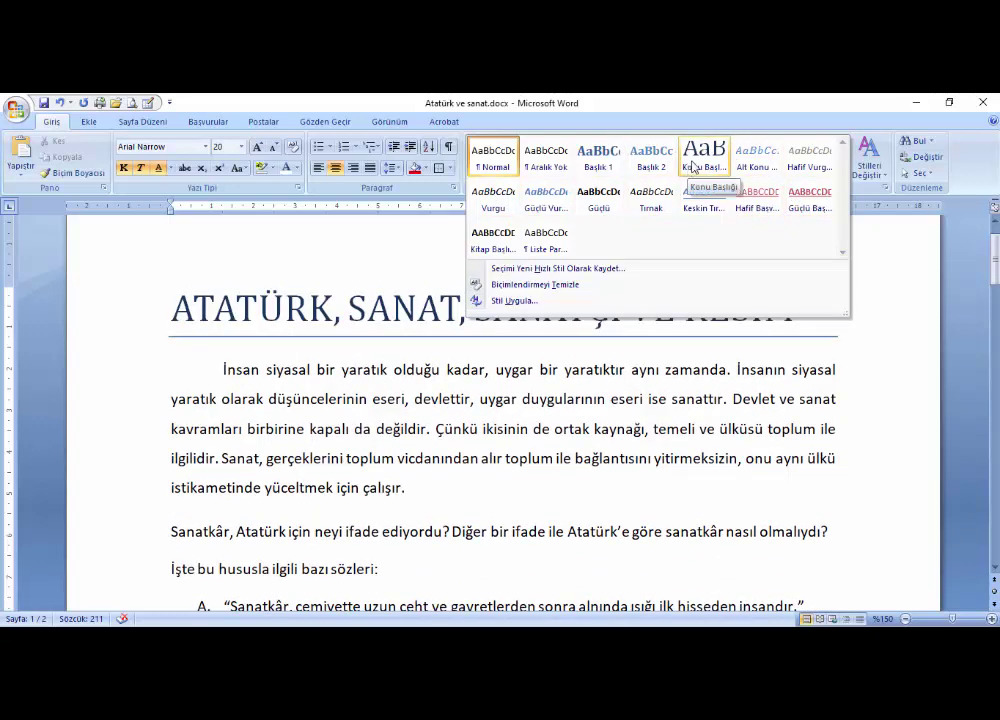
{"action": "left_click", "coordinate": [693, 166]}
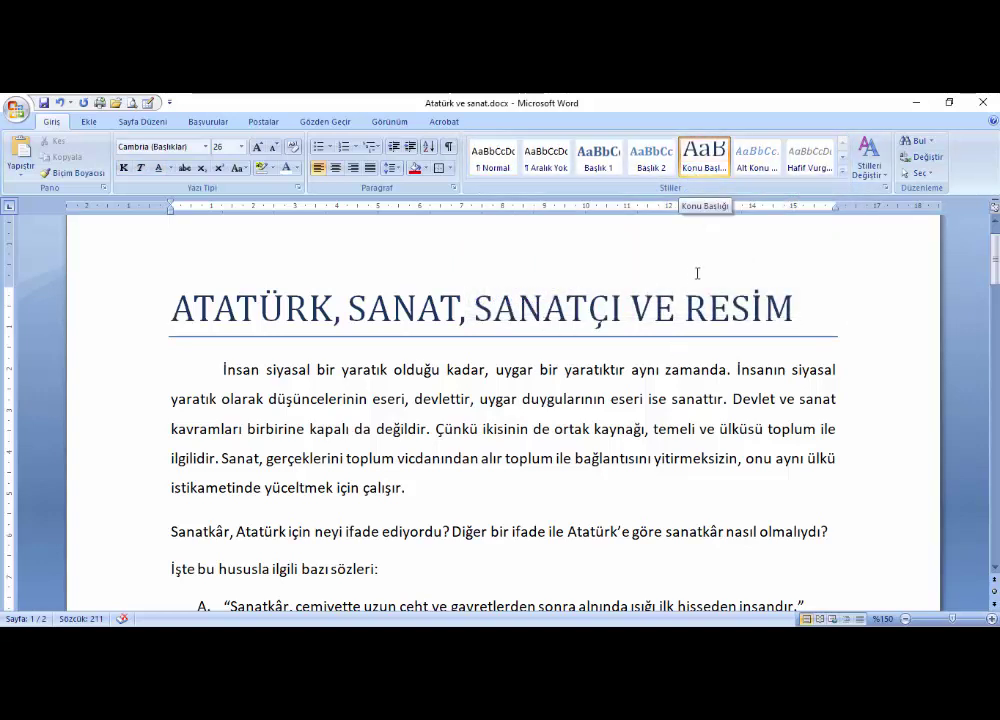
{"action": "left_click", "coordinate": [496, 403]}
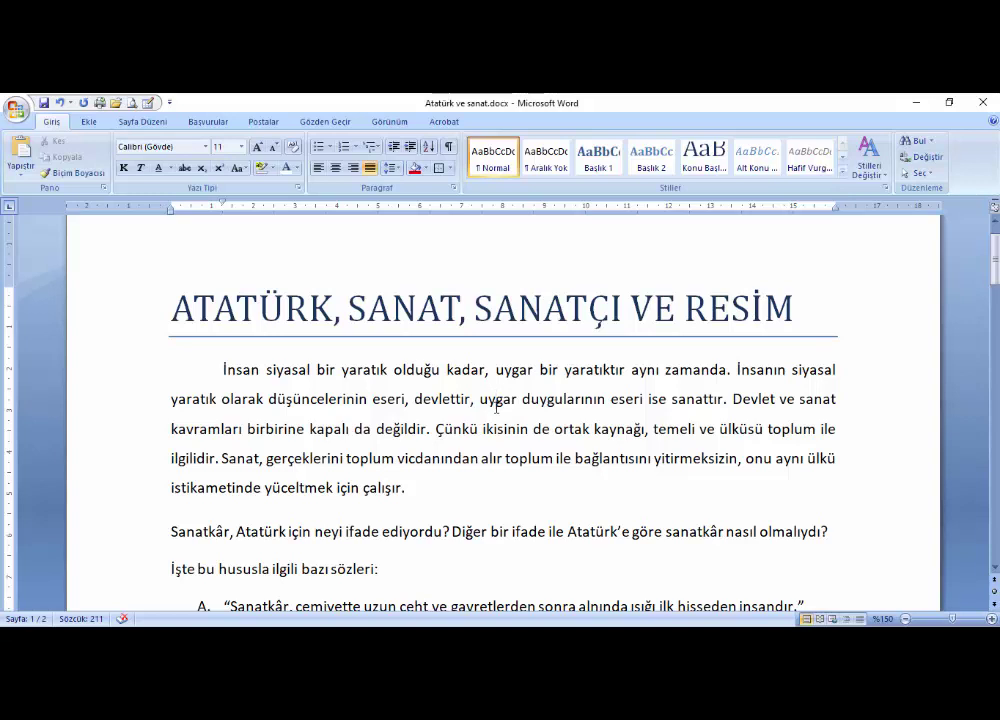
{"action": "left_click", "coordinate": [916, 142]}
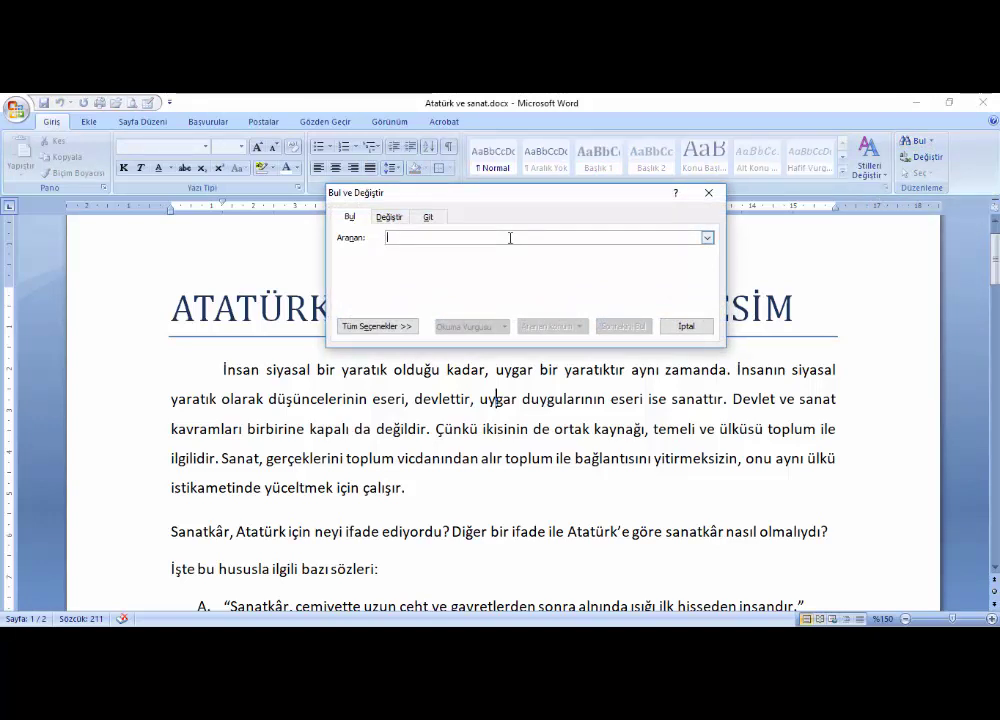
{"action": "type", "text": "il"}
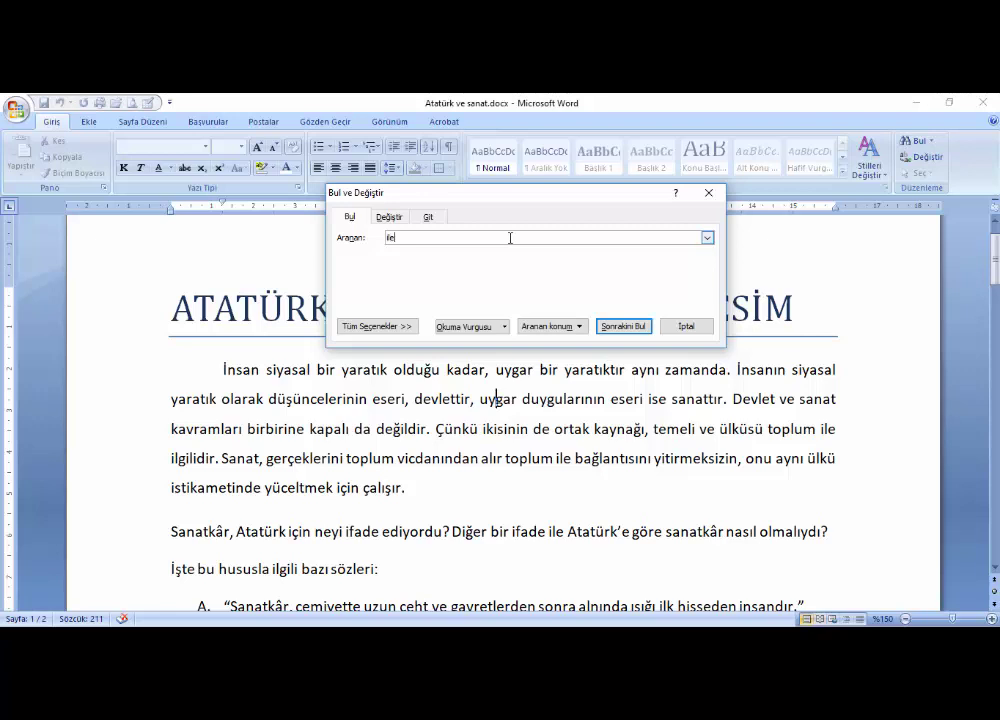
{"action": "type", "text": "e"}
{"action": "left_click", "coordinate": [623, 331]}
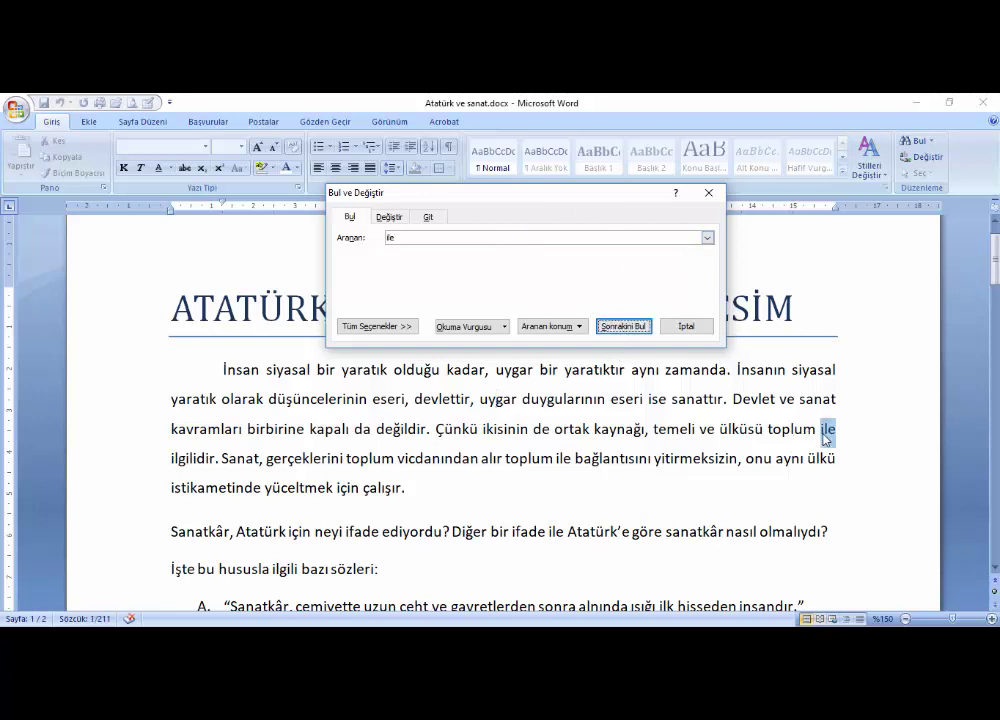
{"action": "left_click", "coordinate": [630, 328]}
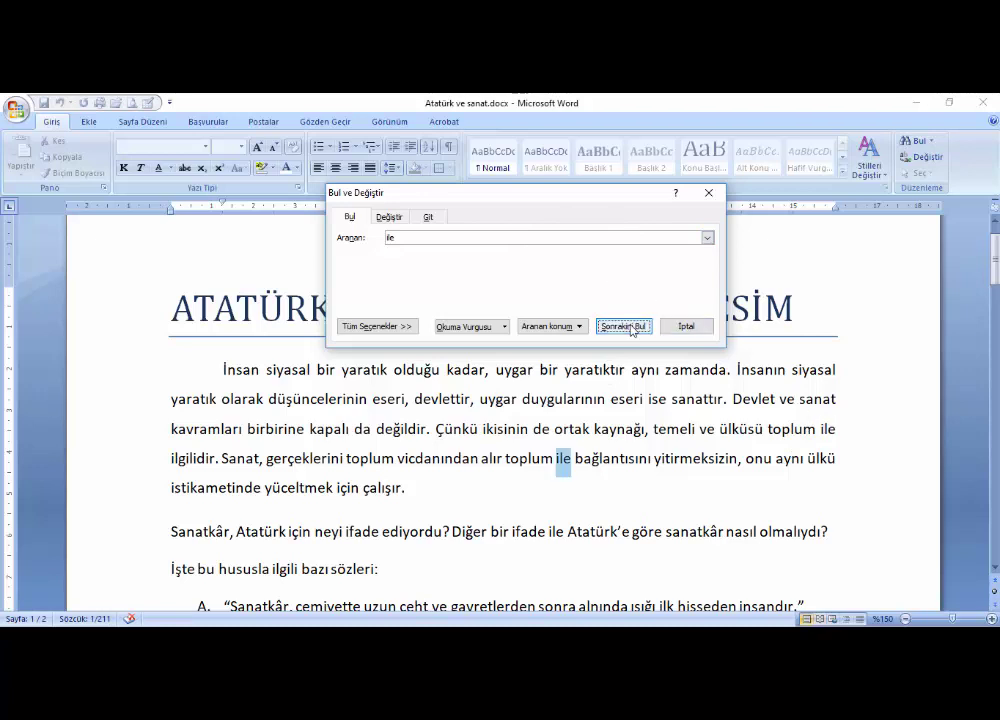
{"action": "left_click", "coordinate": [632, 328]}
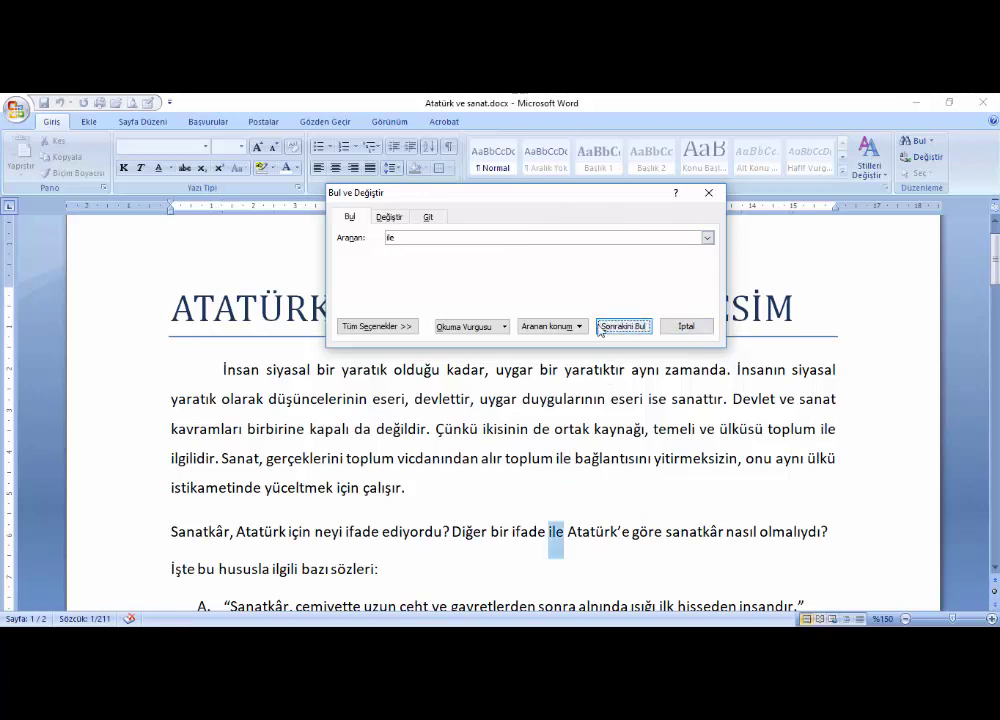
{"action": "left_click", "coordinate": [712, 193]}
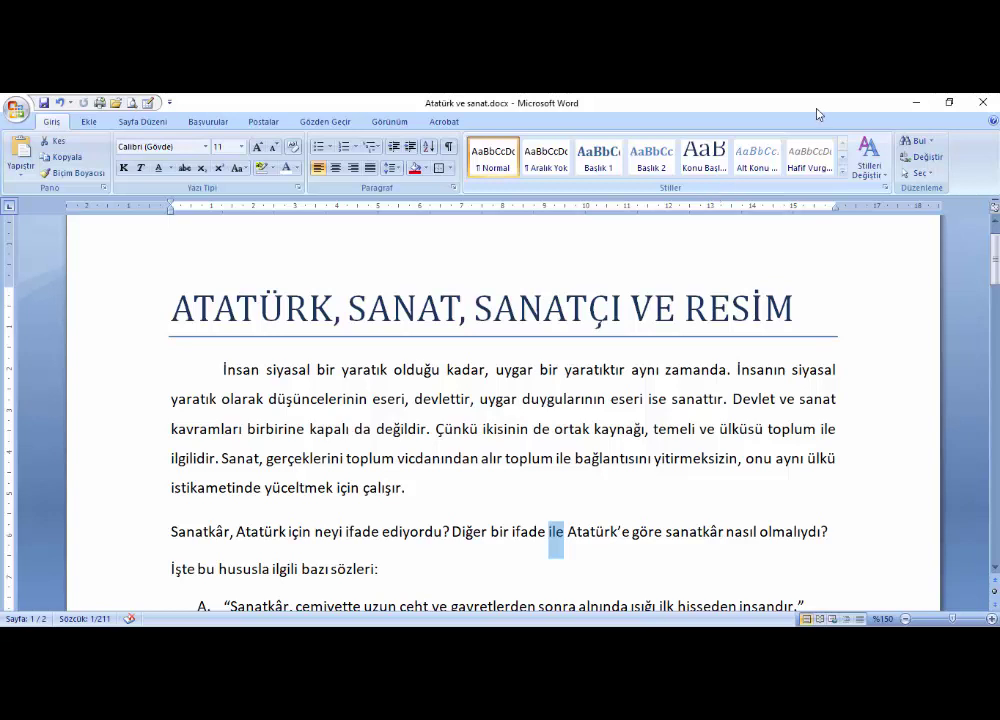
Step: Replace all 8 occurrences of 'ile' with 've' using Tümünü Değiştir
{"action": "left_click", "coordinate": [926, 158]}
{"action": "type", "text": "ve"}
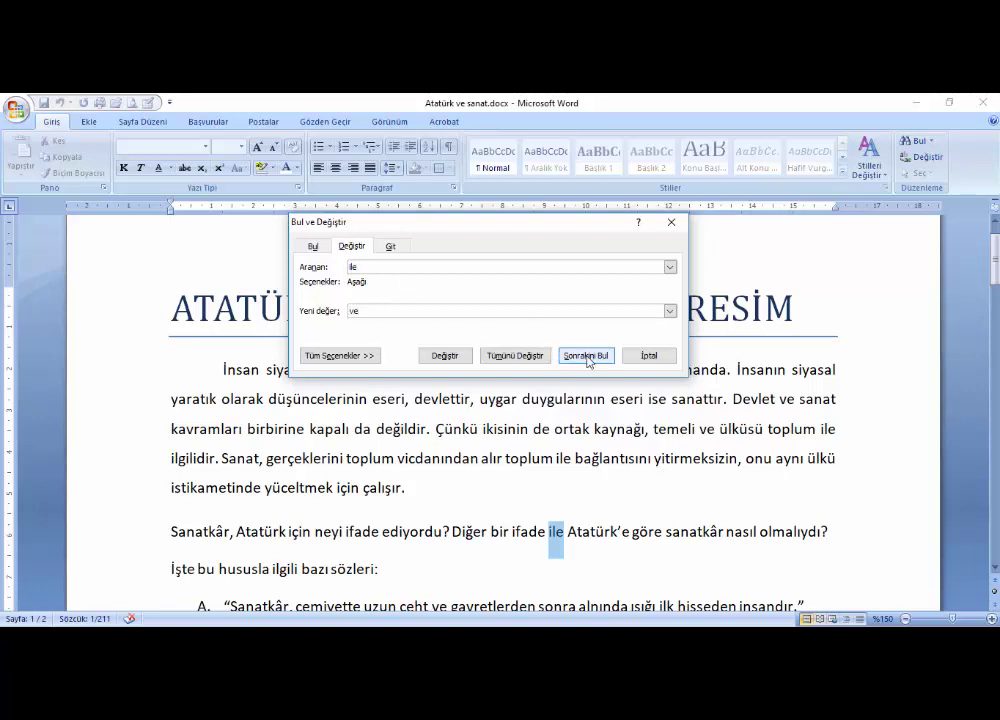
{"action": "left_click", "coordinate": [437, 357]}
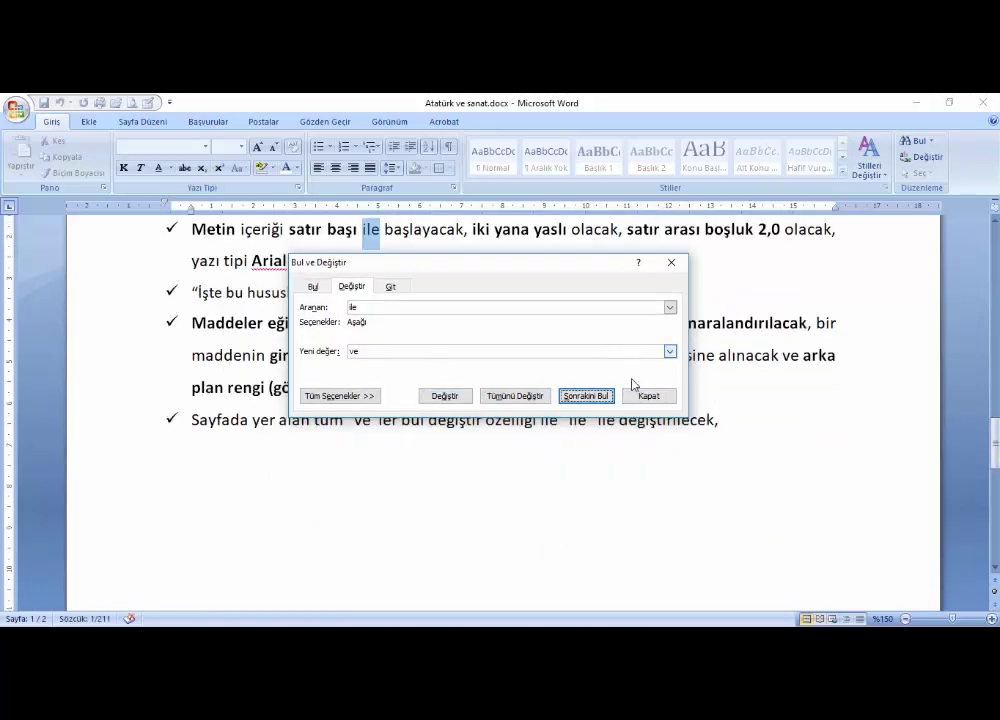
{"action": "left_click", "coordinate": [515, 396]}
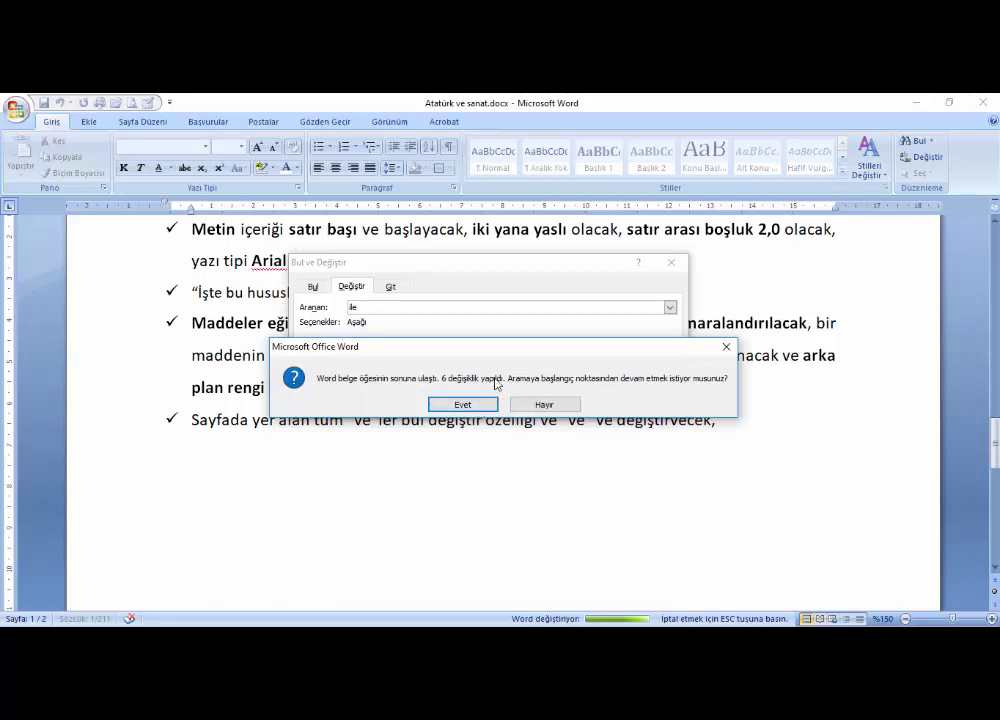
{"action": "left_click", "coordinate": [471, 405]}
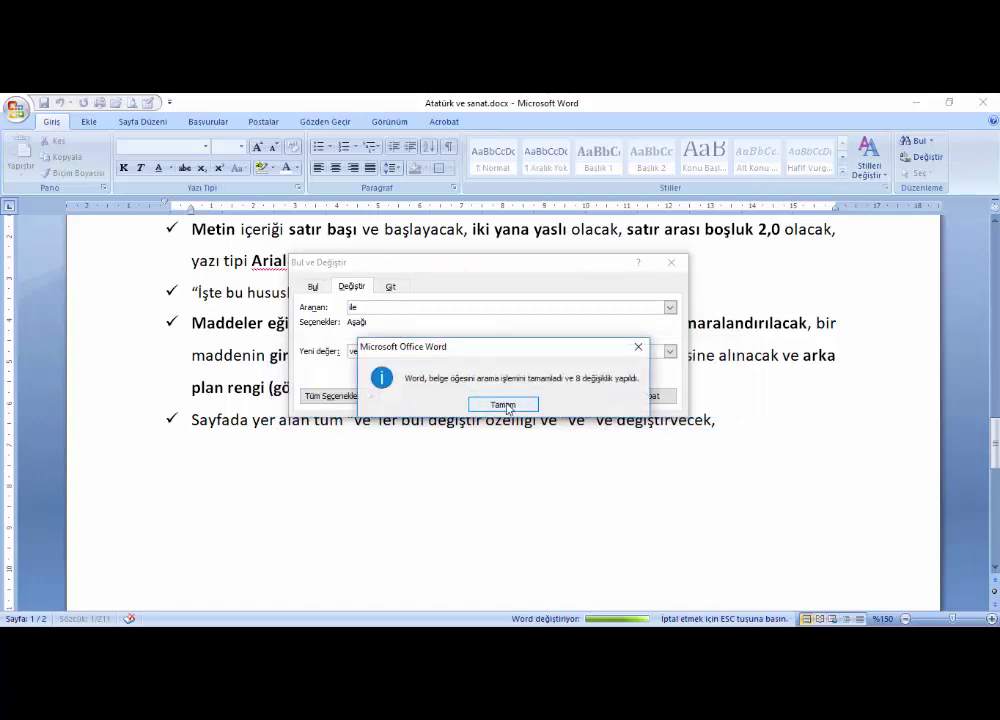
{"action": "left_click", "coordinate": [505, 406]}
{"action": "left_click", "coordinate": [648, 396]}
{"action": "scroll", "coordinate": [645, 400], "scroll_direction": "up", "scroll_amount": 5}
{"action": "scroll", "coordinate": [645, 400], "scroll_direction": "up", "scroll_amount": 15}
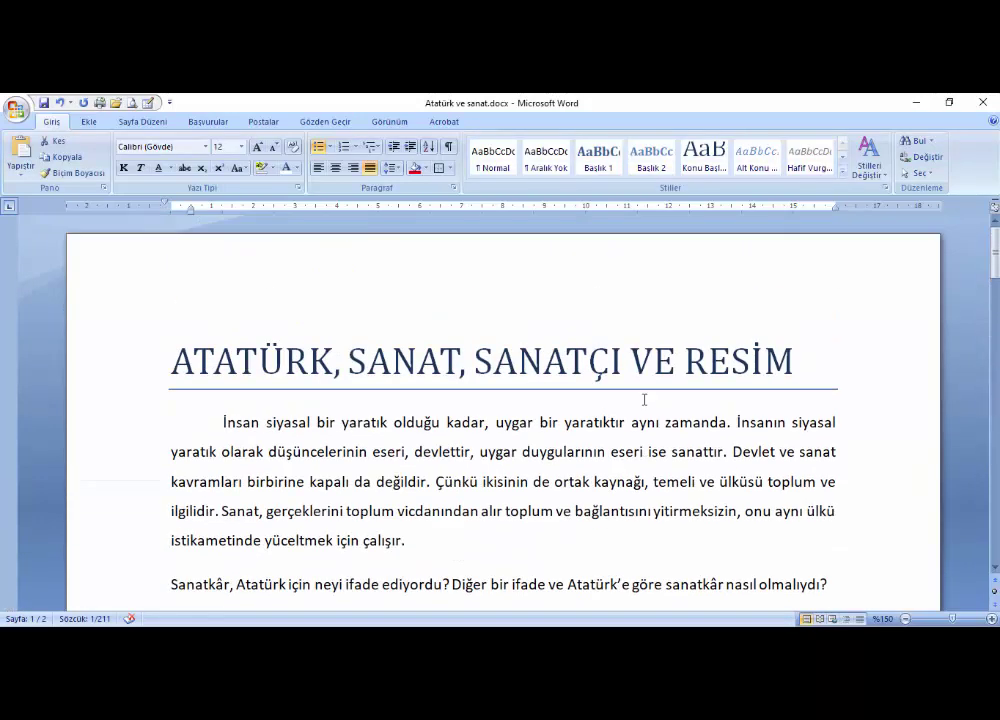
{"action": "scroll", "coordinate": [645, 400], "scroll_direction": "down", "scroll_amount": 3}
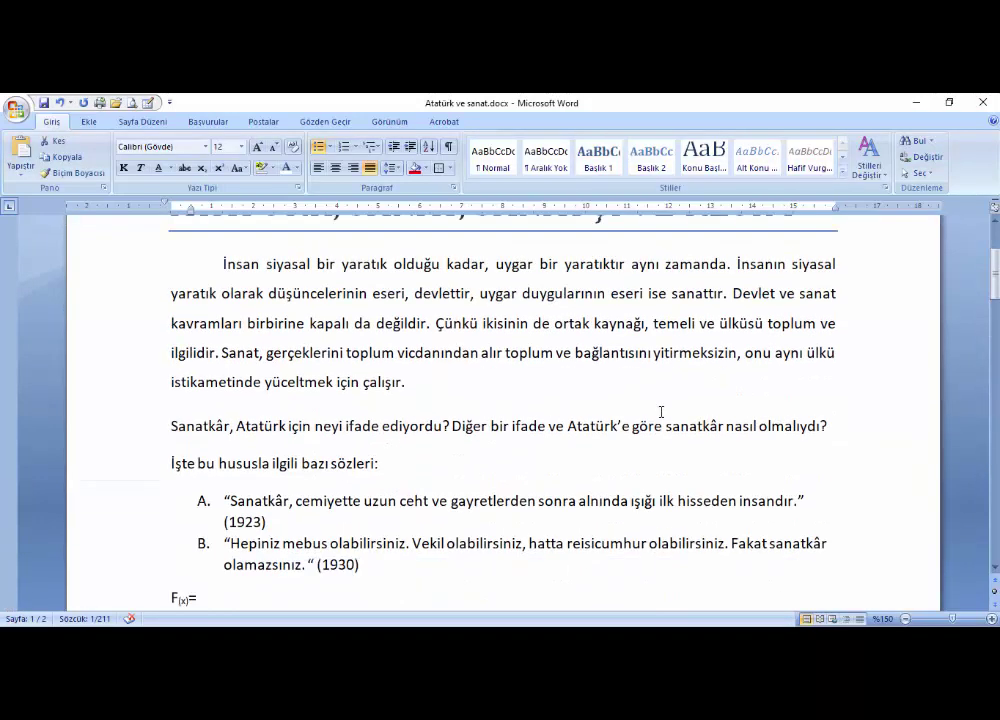